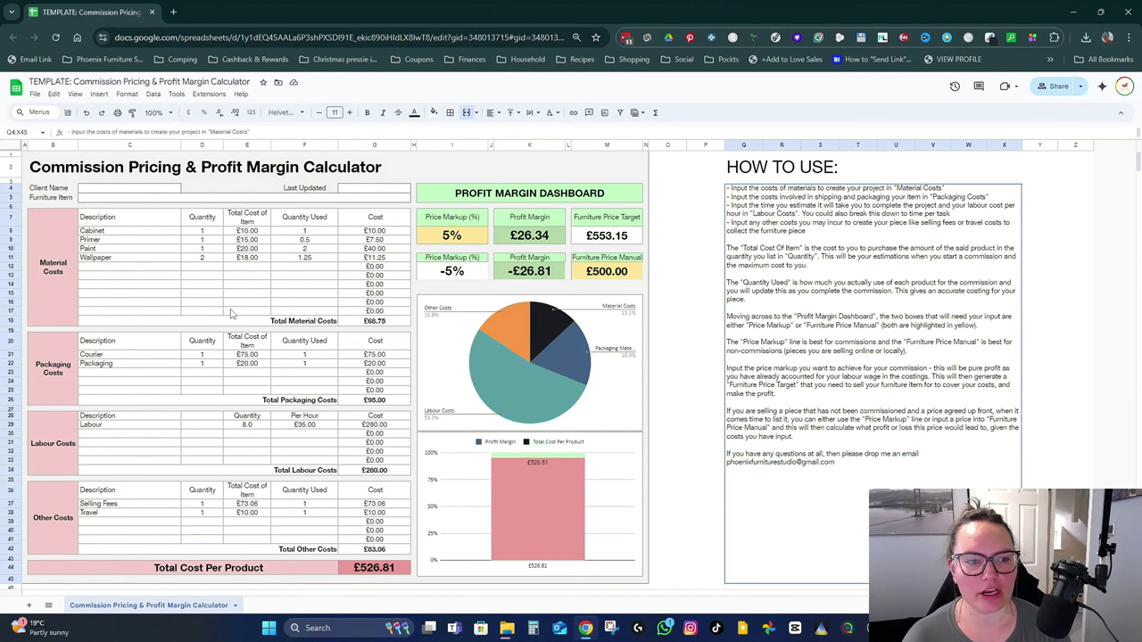
{"action": "left_click", "coordinate": [111, 190]}
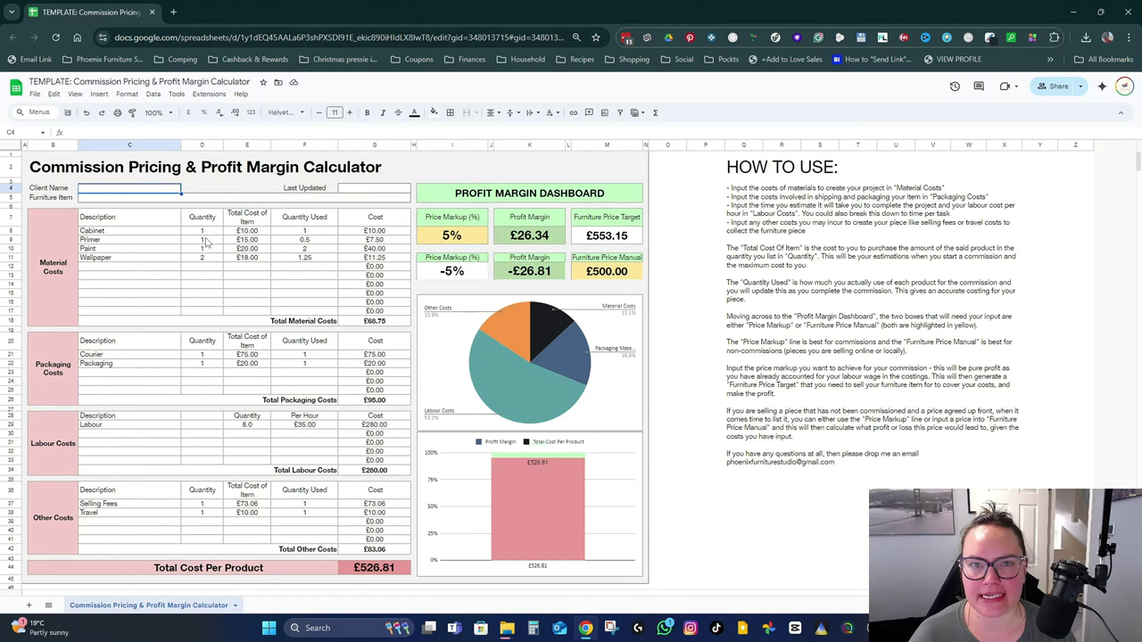
{"action": "left_click", "coordinate": [122, 197]}
{"action": "left_click", "coordinate": [353, 189]}
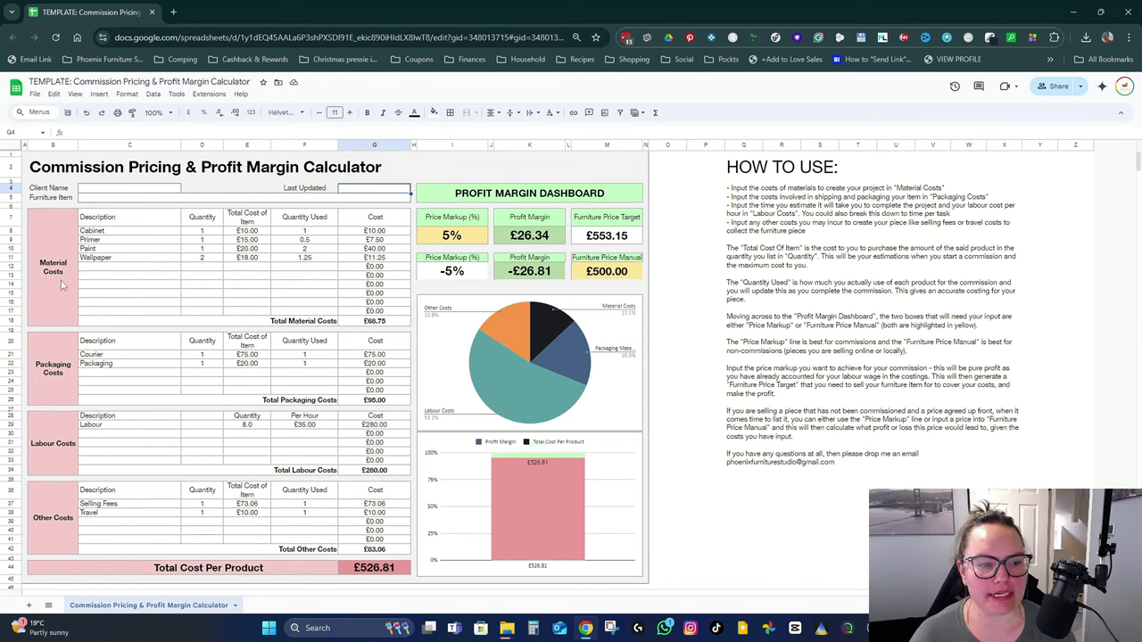
Add Cleaning Spray with a quantity of 1 in the first empty row of the material costs
{"action": "left_click", "coordinate": [127, 232]}
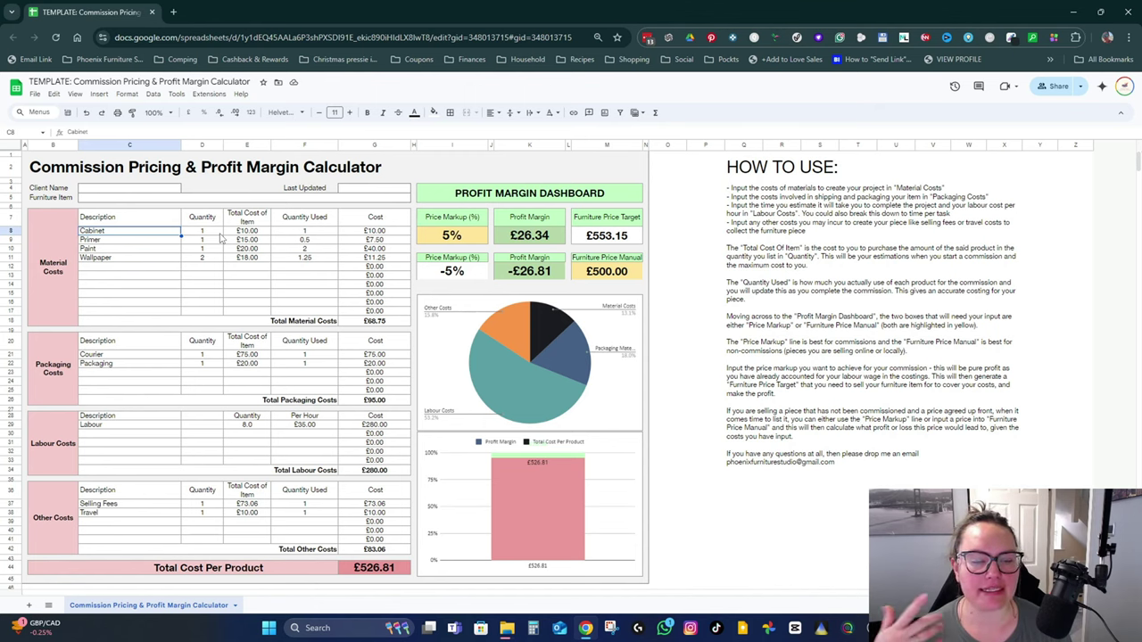
{"action": "key", "text": "Down"}
{"action": "key", "text": "Down"}
{"action": "key", "text": "Down"}
{"action": "key", "text": "Down"}
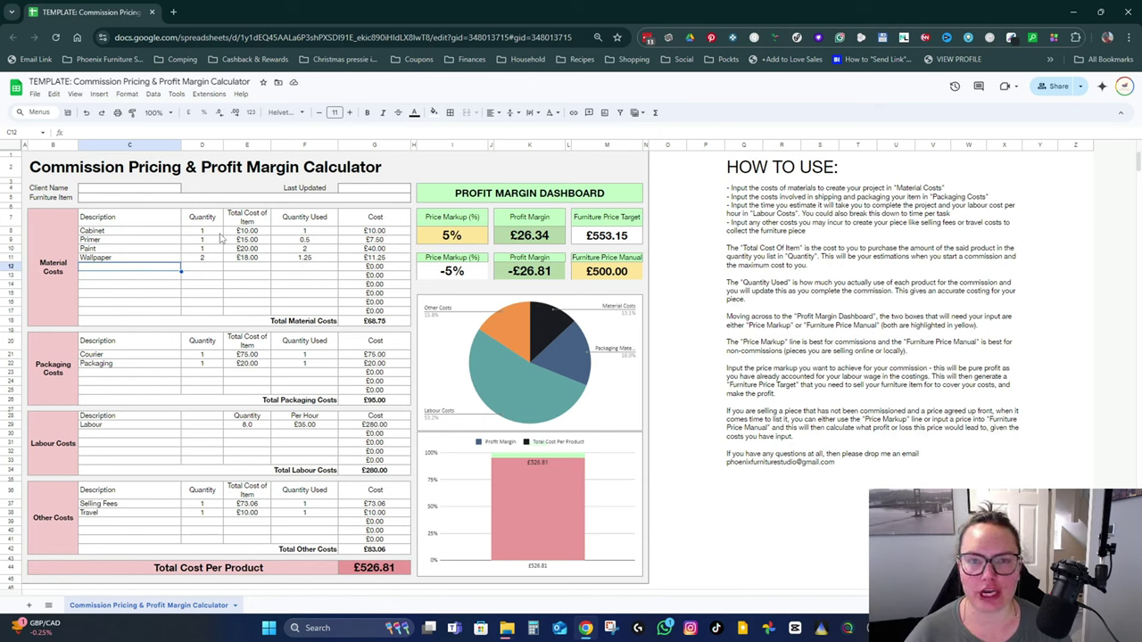
{"action": "type", "text": "Cleaning"}
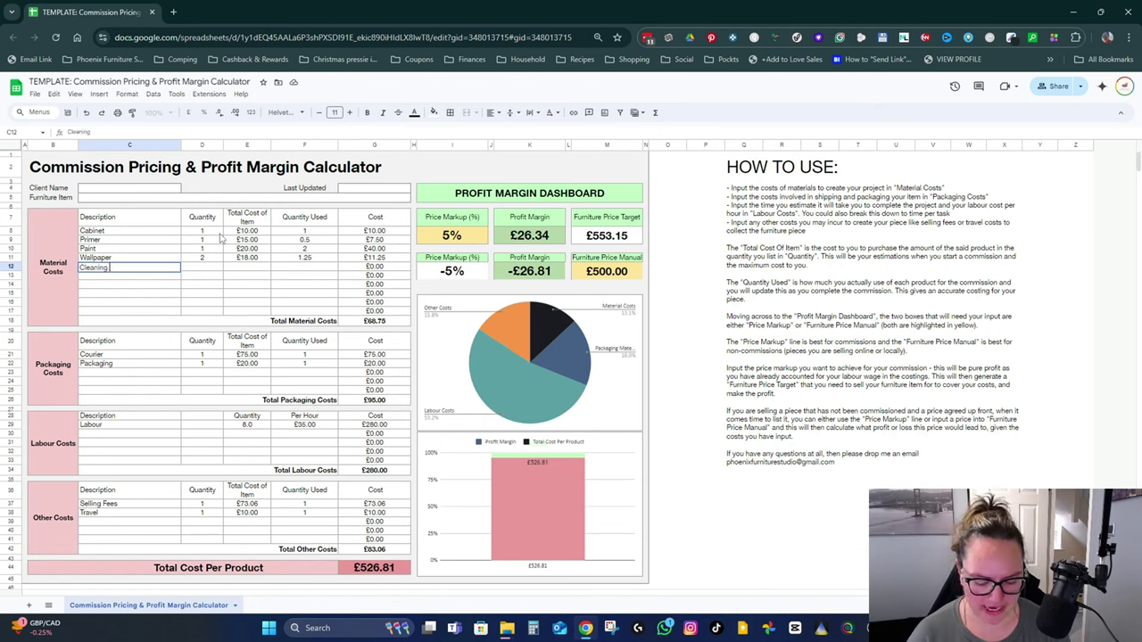
{"action": "type", "text": " Spray"}
{"action": "key", "text": "Tab"}
{"action": "type", "text": "1"}
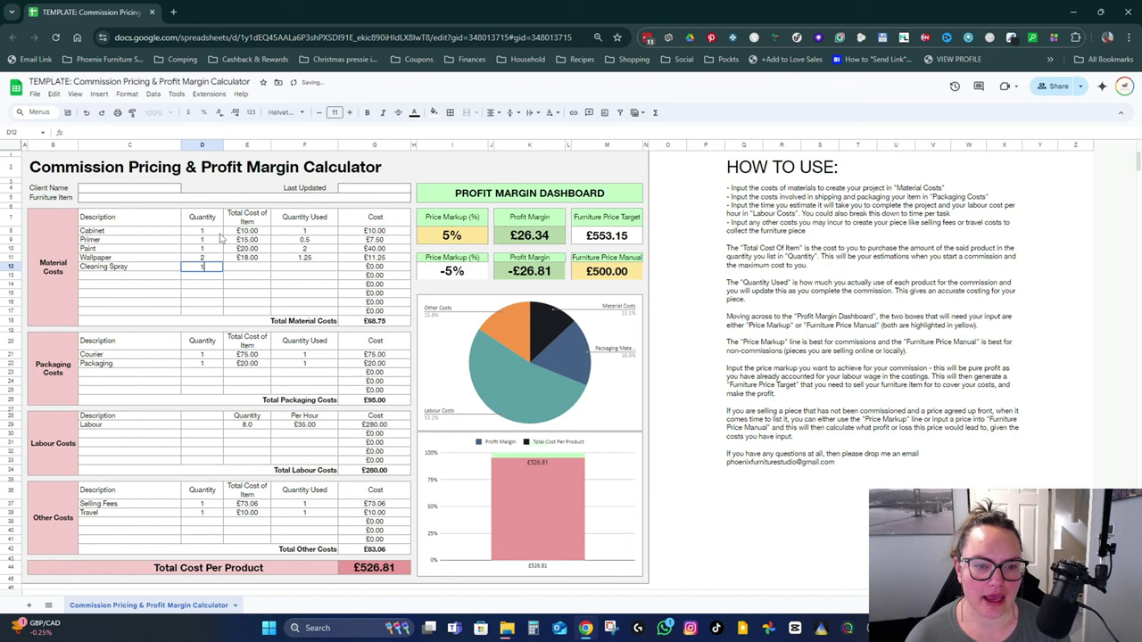
{"action": "key", "text": "Tab"}
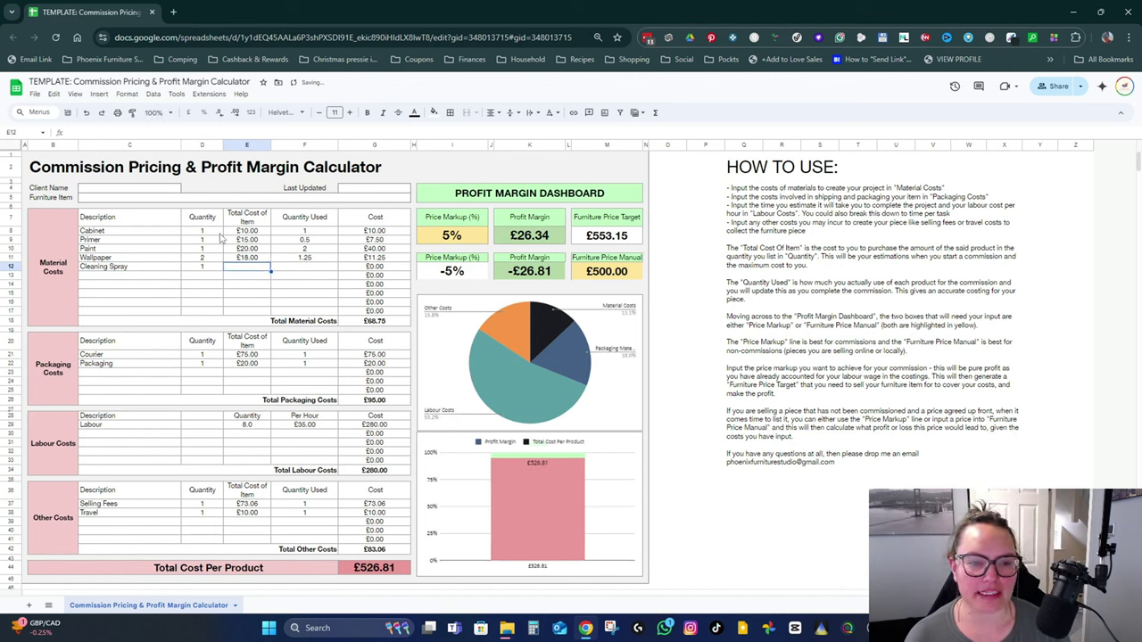
Set the Cleaning Spray's total cost of item to £15 and its quantity used to 0.1
{"action": "type", "text": "15"}
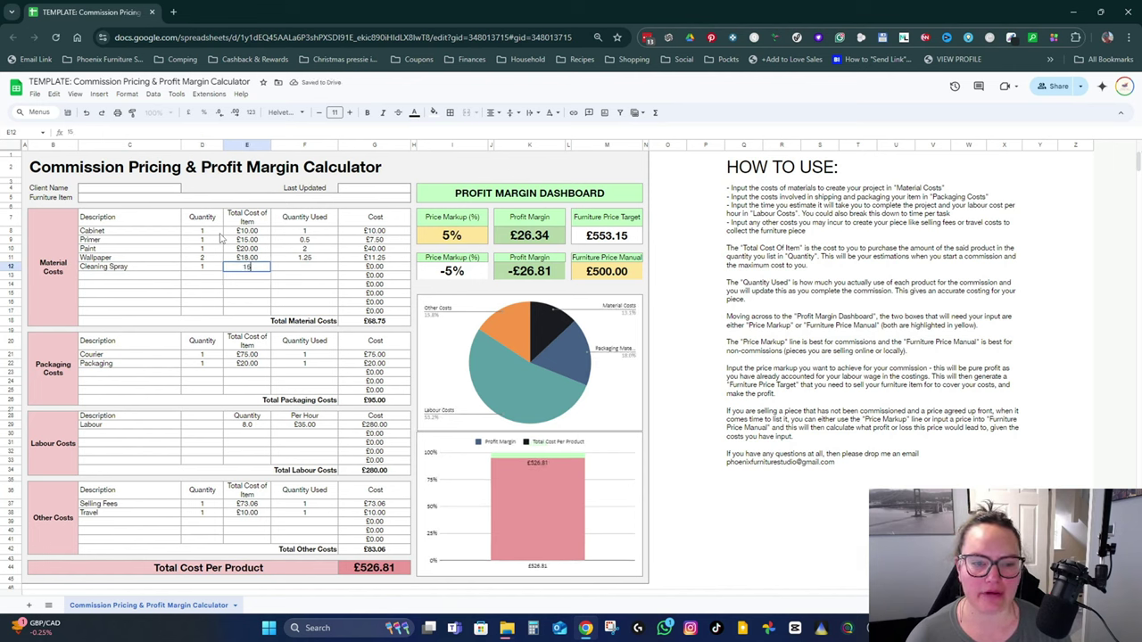
{"action": "key", "text": "Tab"}
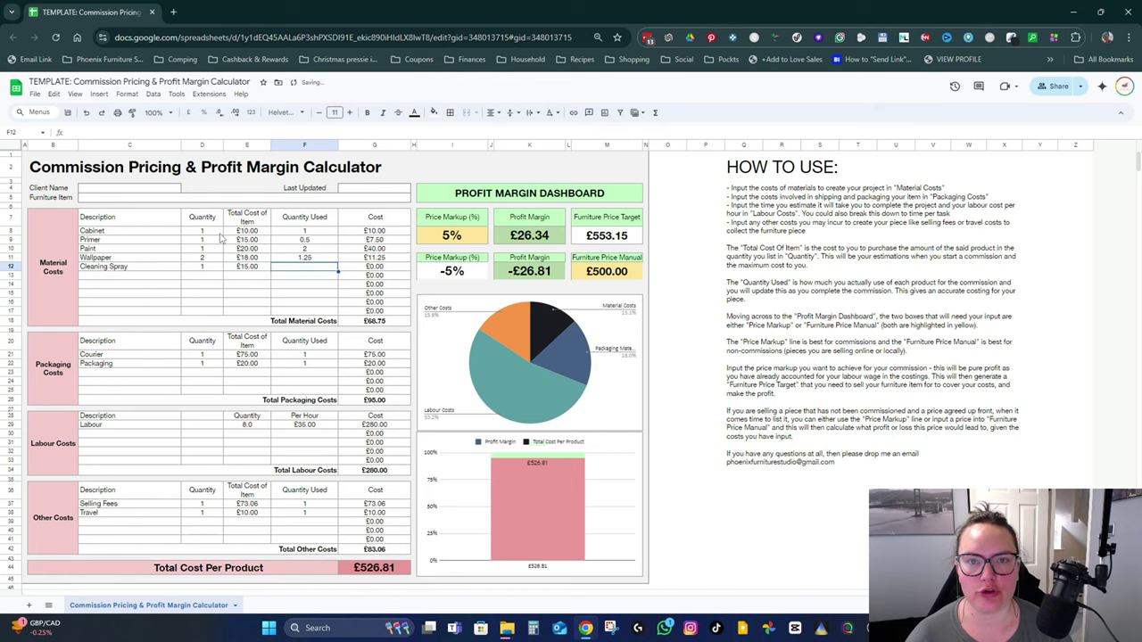
{"action": "type", "text": "0"}
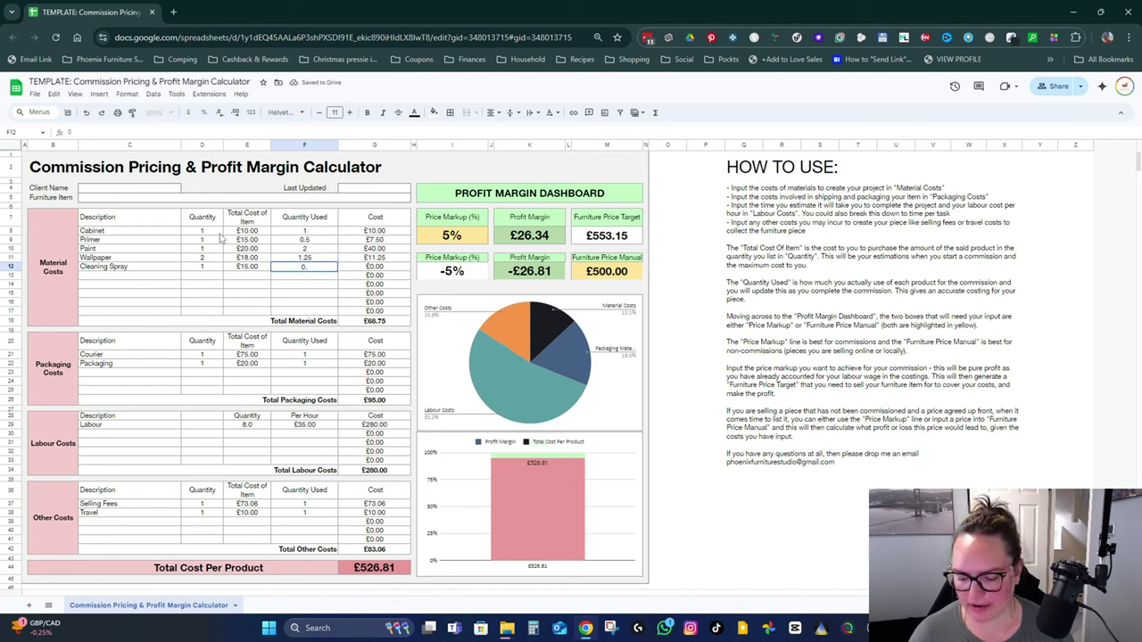
{"action": "type", "text": ".1"}
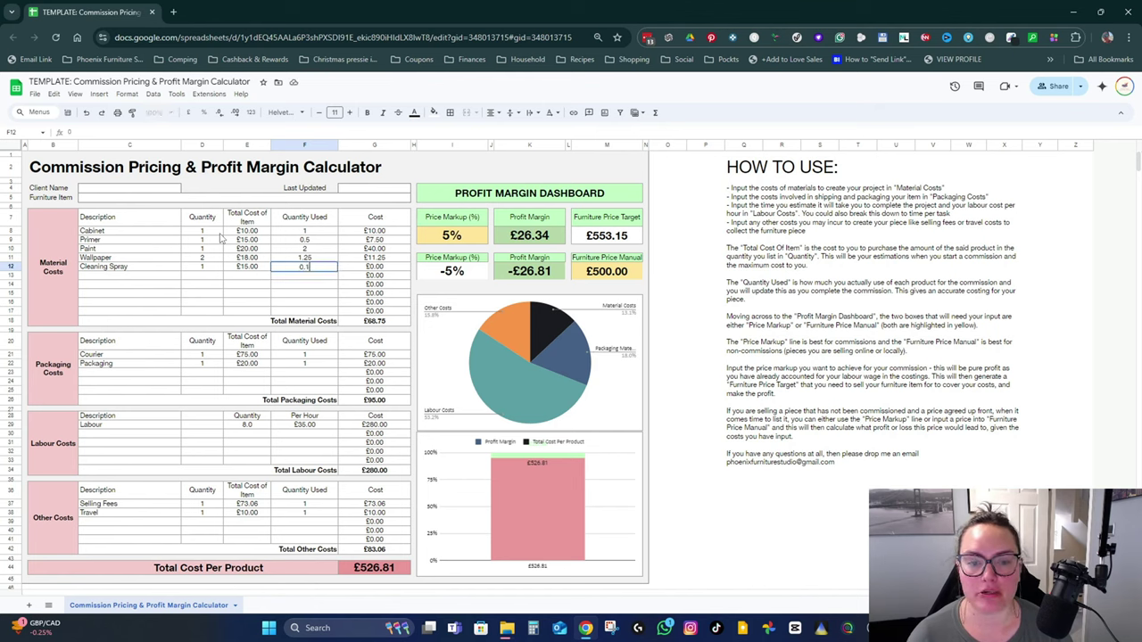
{"action": "key", "text": "Return"}
{"action": "key", "text": "Up"}
{"action": "key", "text": "Right"}
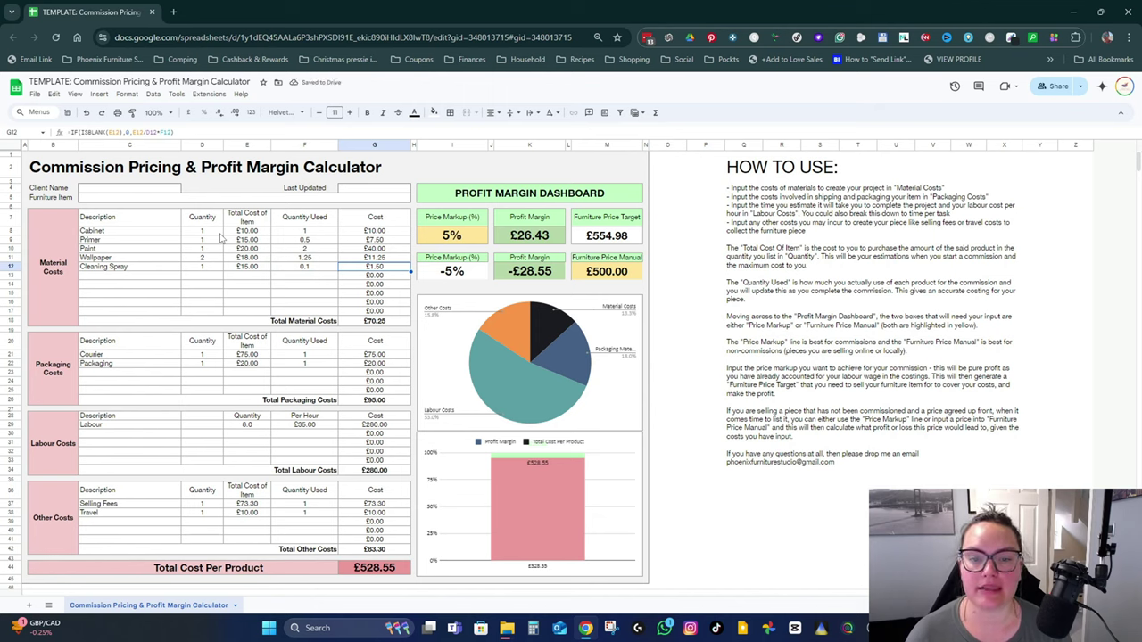
Add Sandpaper below Cleaning Spray in the material costs with quantity 1, total cost £1 and quantity used 12
{"action": "key", "text": "Left"}
{"action": "key", "text": "Left"}
{"action": "key", "text": "Left"}
{"action": "key", "text": "Down"}
{"action": "key", "text": "Left"}
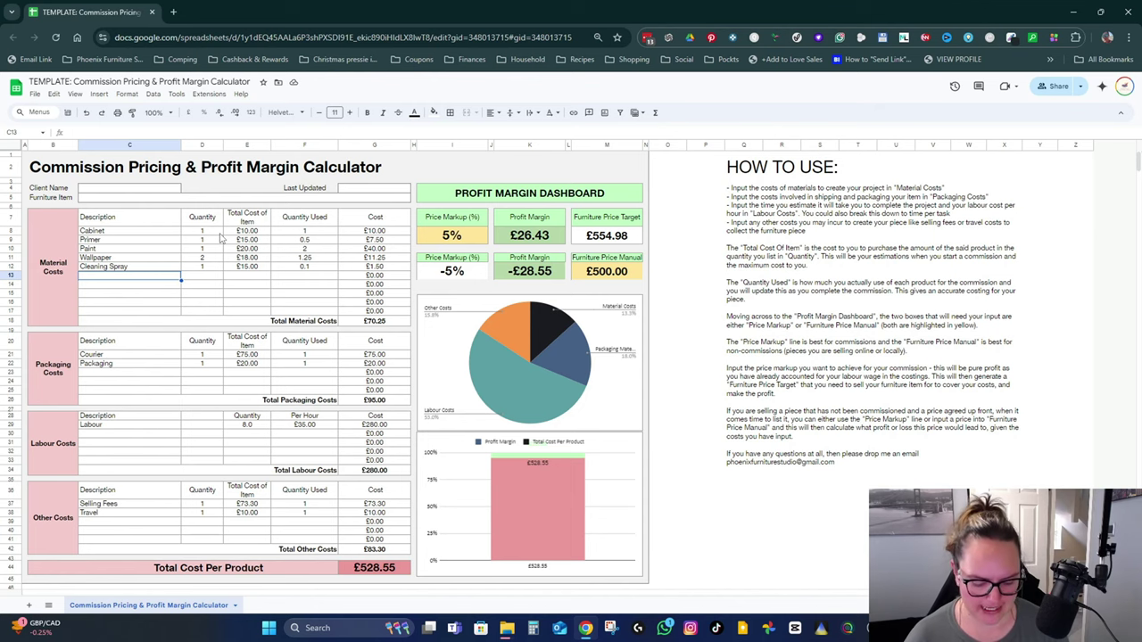
{"action": "type", "text": "Sandpaper"}
{"action": "key", "text": "Tab"}
{"action": "type", "text": "1"}
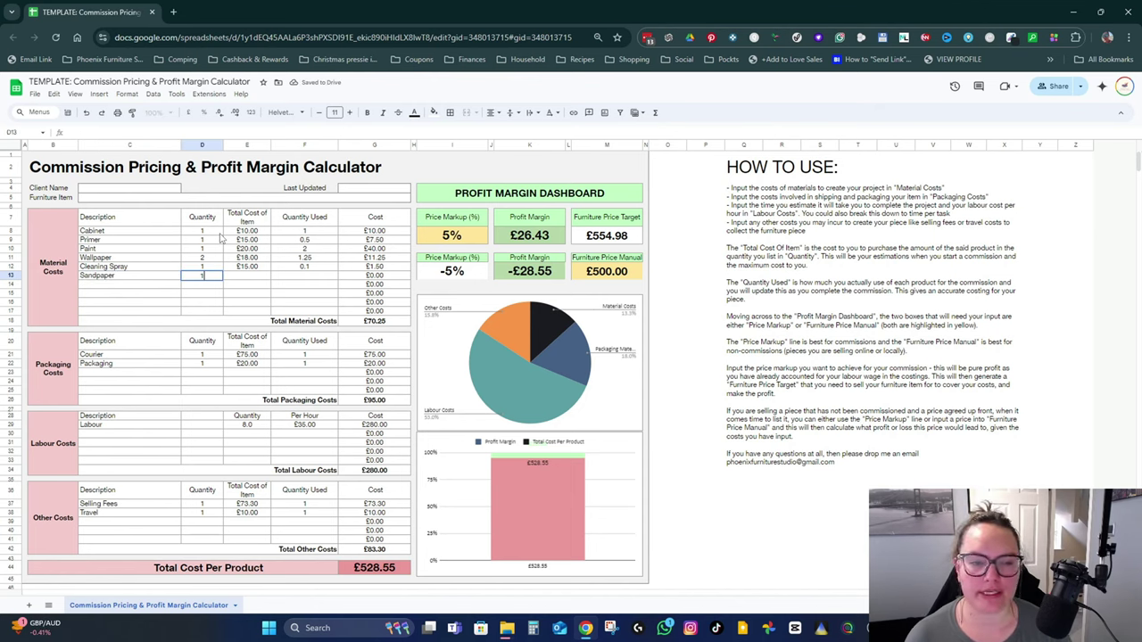
{"action": "key", "text": "Tab"}
{"action": "type", "text": "1"}
{"action": "key", "text": "Tab"}
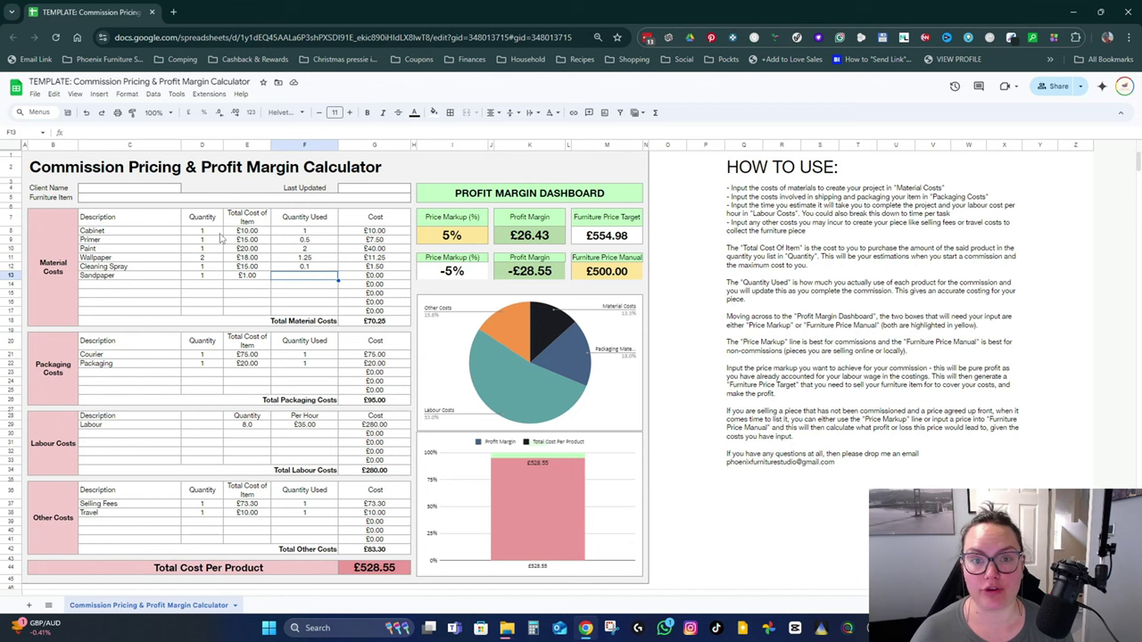
{"action": "type", "text": "12"}
{"action": "key", "text": "Return"}
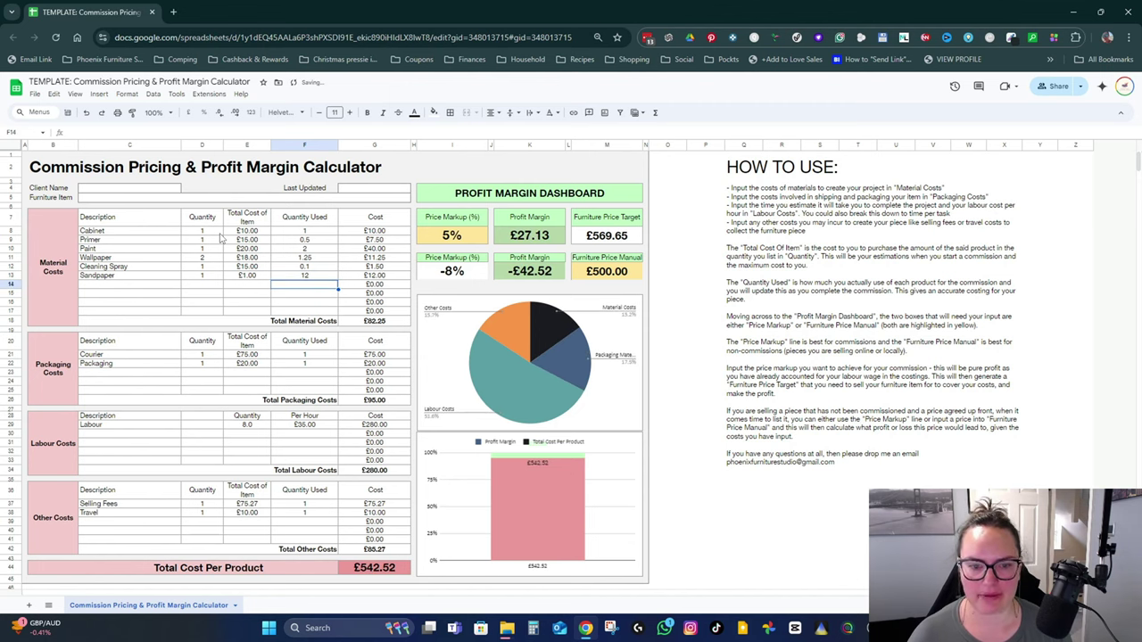
Set the Primer's total cost of item to £23 in the material costs
{"action": "key", "text": "Left"}
{"action": "key", "text": "Left"}
{"action": "key", "text": "Left"}
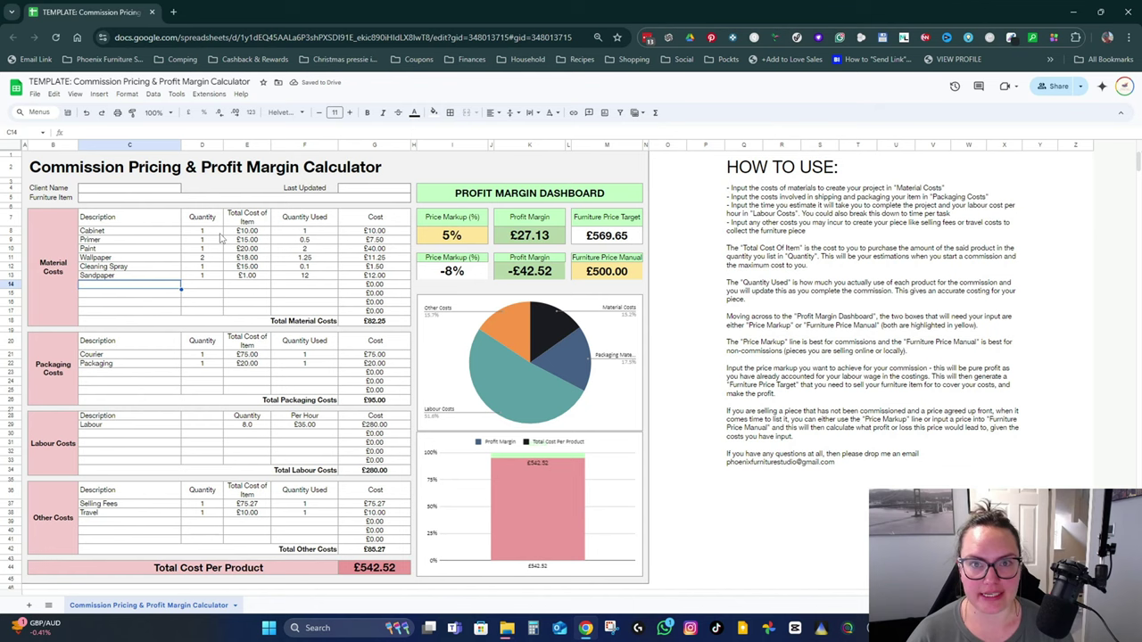
{"action": "key", "text": "Up"}
{"action": "key", "text": "Up"}
{"action": "key", "text": "Up"}
{"action": "key", "text": "Up"}
{"action": "key", "text": "Up"}
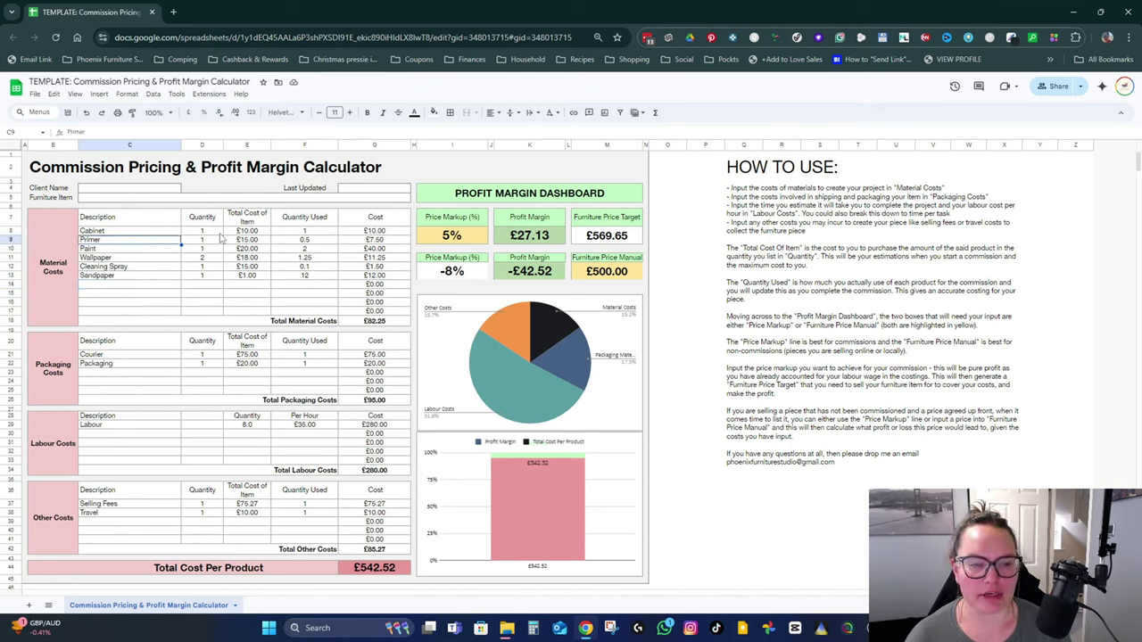
{"action": "key", "text": "Right"}
{"action": "key", "text": "Right"}
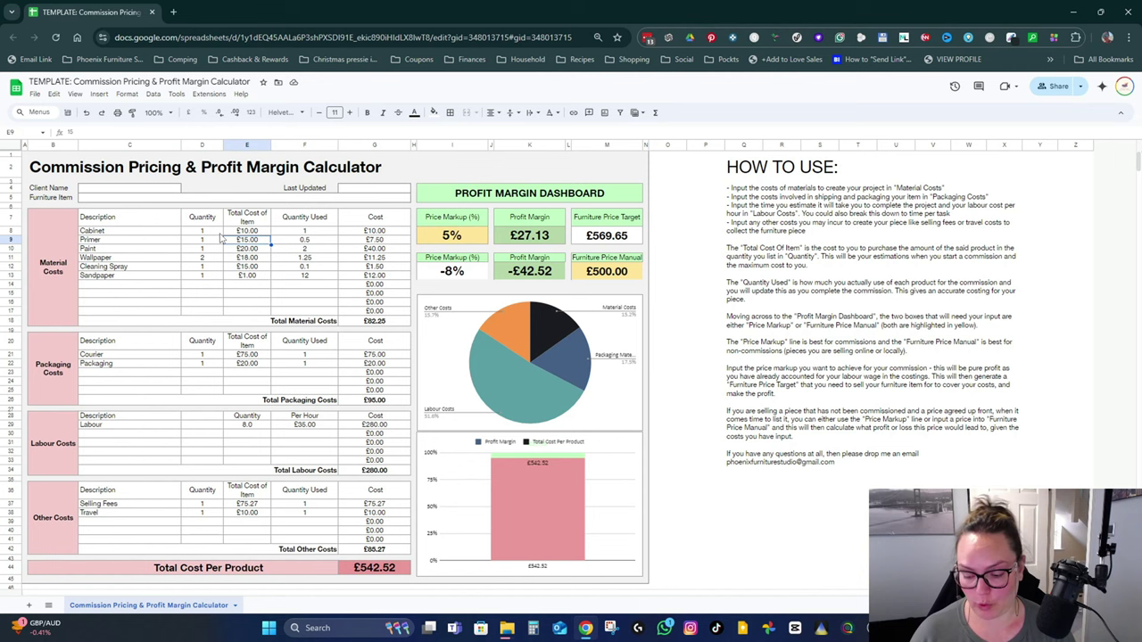
{"action": "type", "text": "23"}
{"action": "key", "text": "Right"}
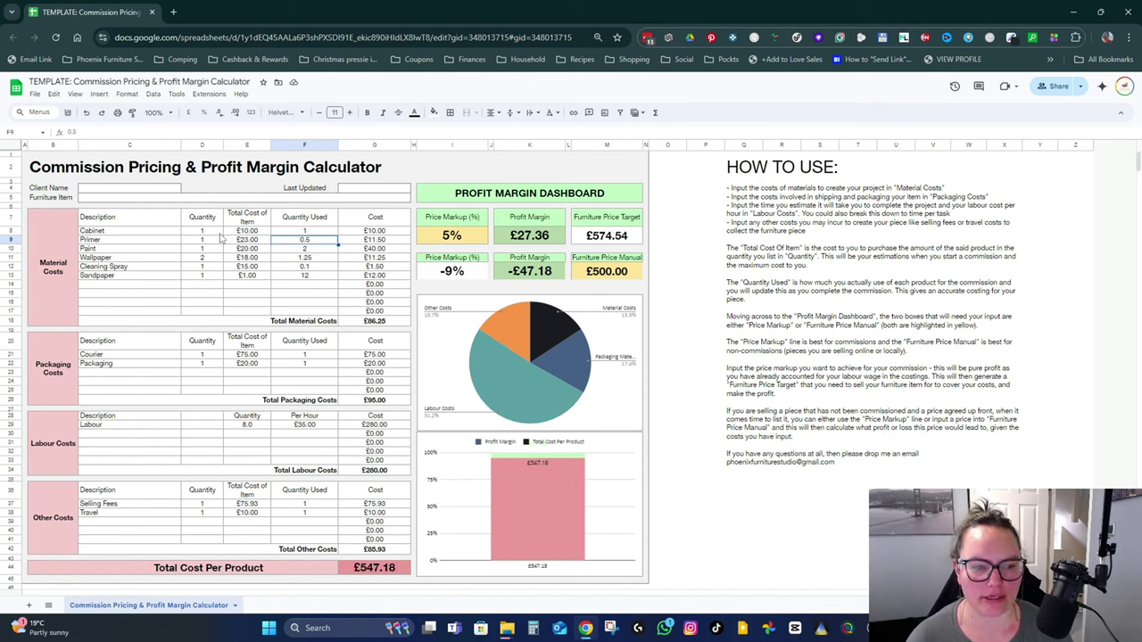
{"action": "key", "text": "Left"}
{"action": "key", "text": "Left"}
{"action": "key", "text": "Left"}
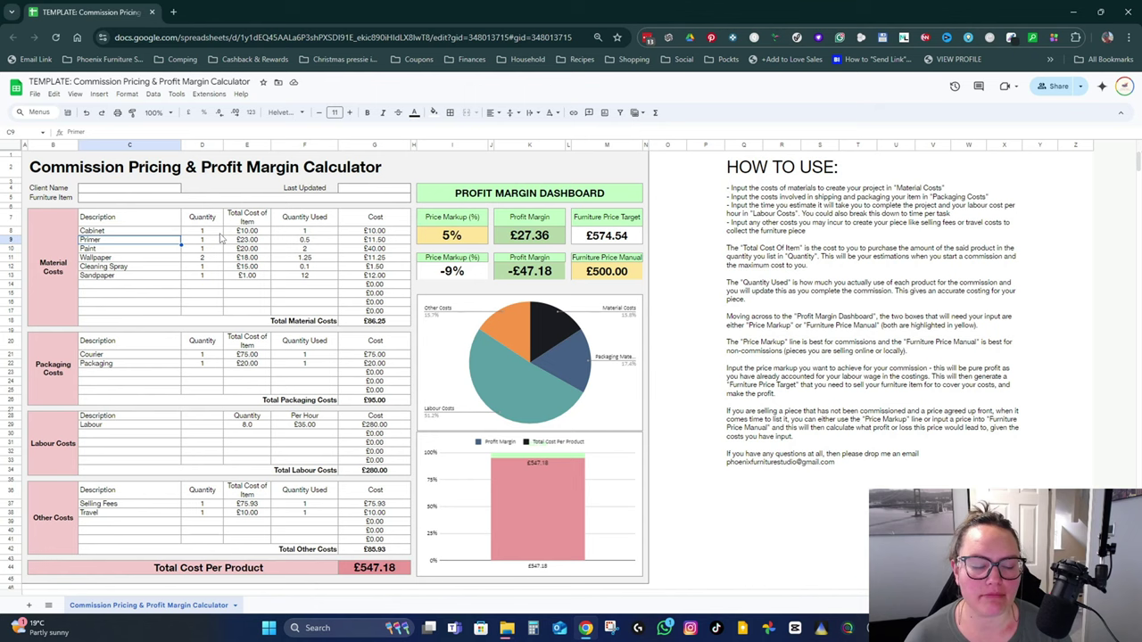
{"action": "key", "text": "Down"}
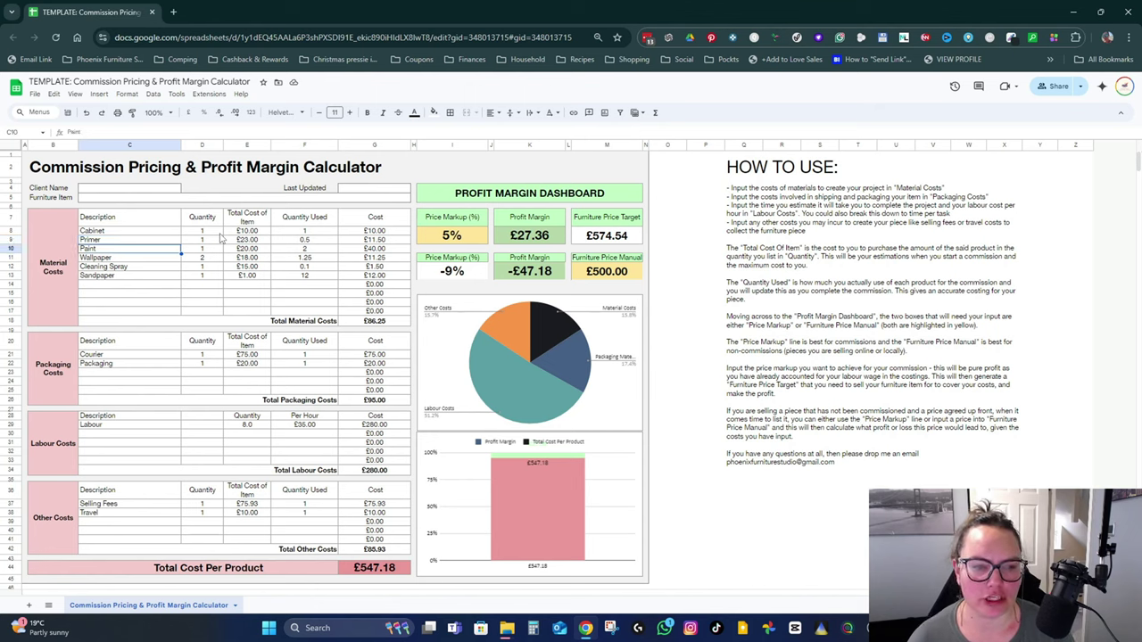
{"action": "key", "text": "Right"}
{"action": "key", "text": "Right"}
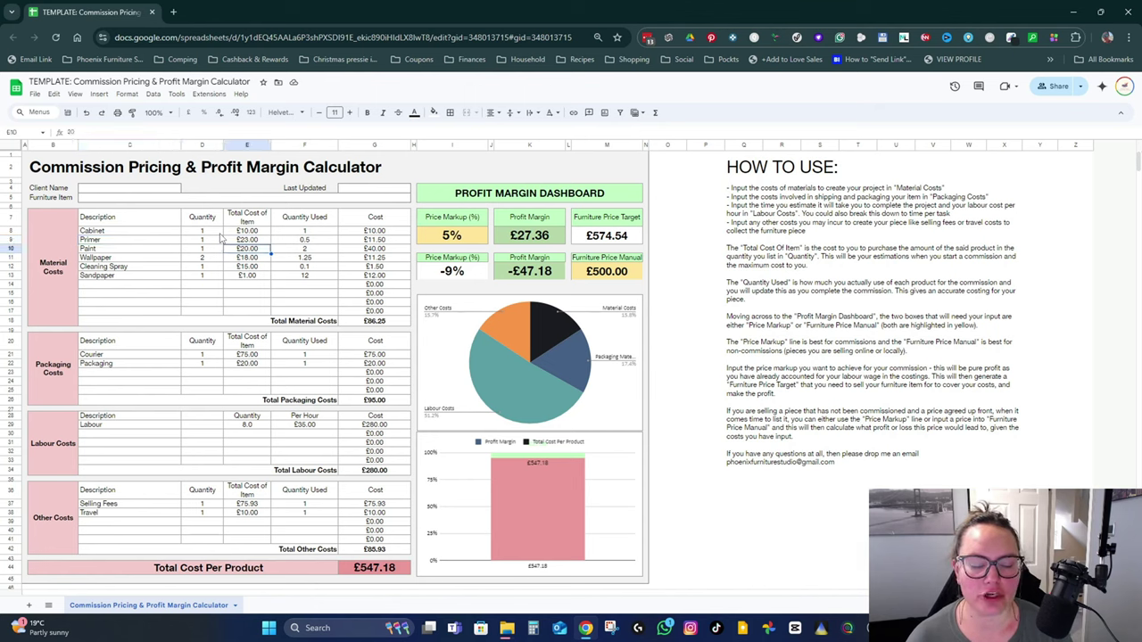
{"action": "key", "text": "Right"}
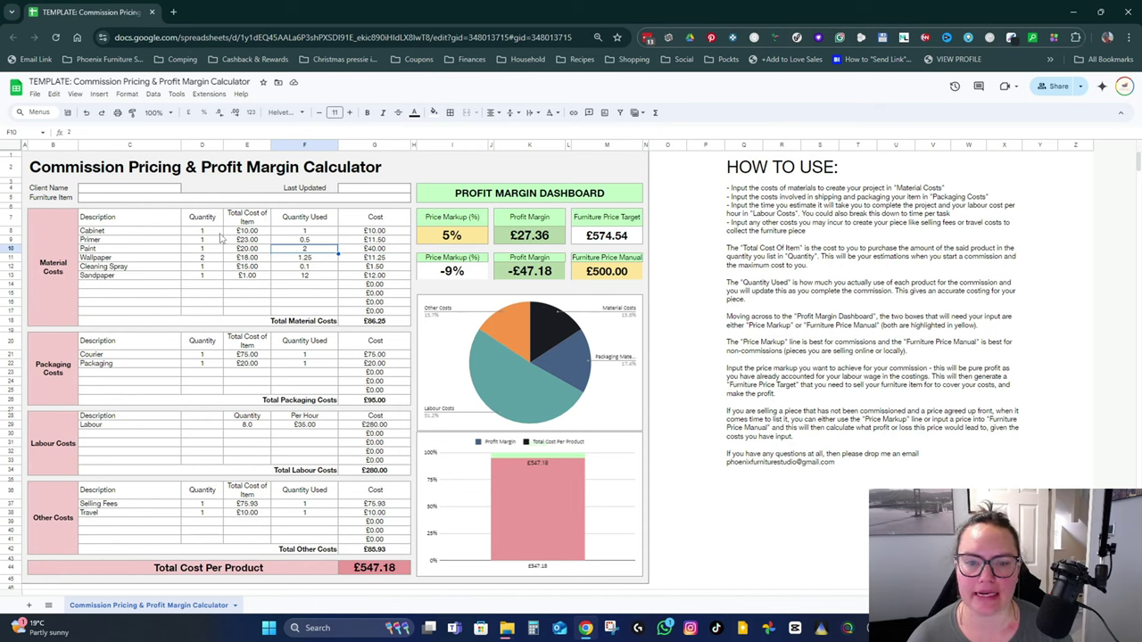
Set the Wallpaper's quantity to 1 and its quantity used to 1
{"action": "key", "text": "Left"}
{"action": "key", "text": "Left"}
{"action": "key", "text": "Left"}
{"action": "key", "text": "Down"}
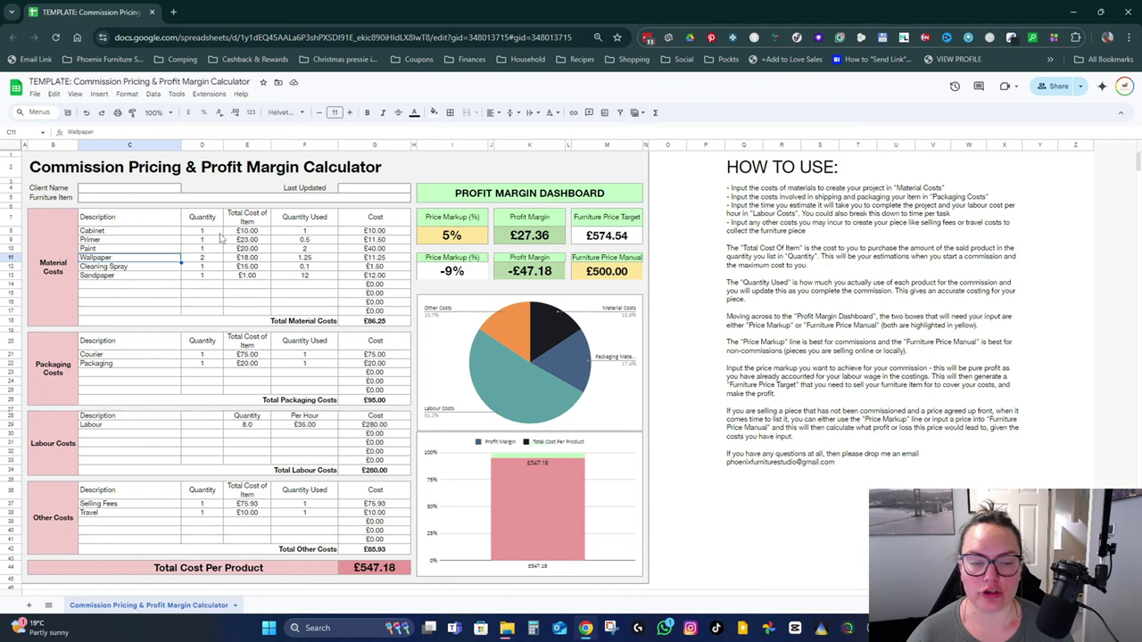
{"action": "key", "text": "Right"}
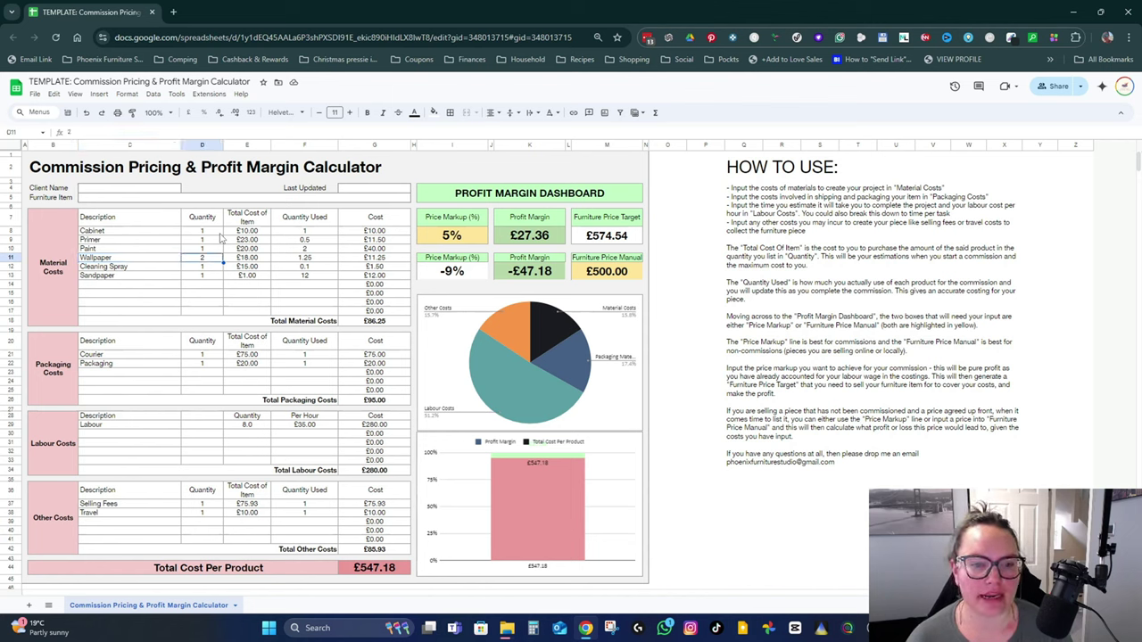
{"action": "type", "text": "1"}
{"action": "key", "text": "Tab"}
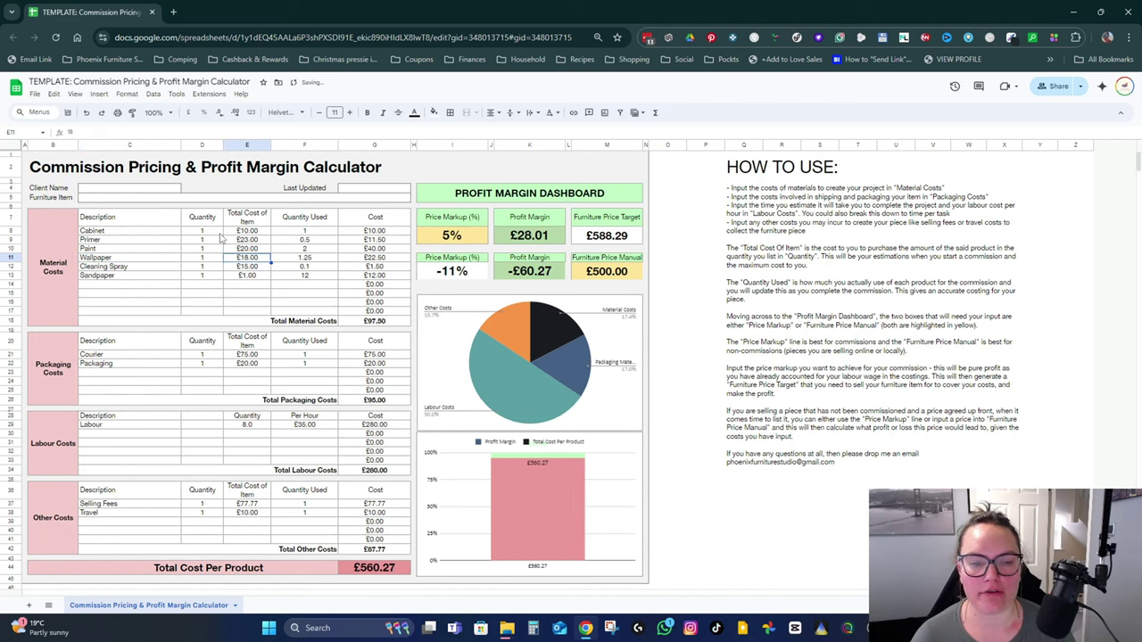
{"action": "key", "text": "Tab"}
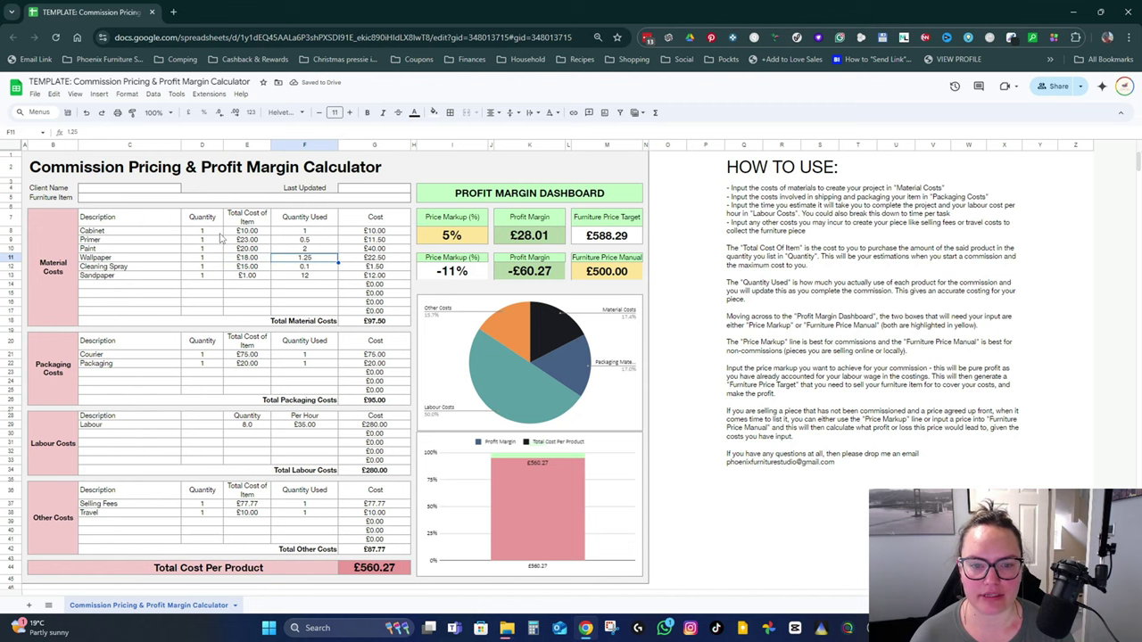
{"action": "type", "text": "1"}
{"action": "key", "text": "Down"}
{"action": "key", "text": "Up"}
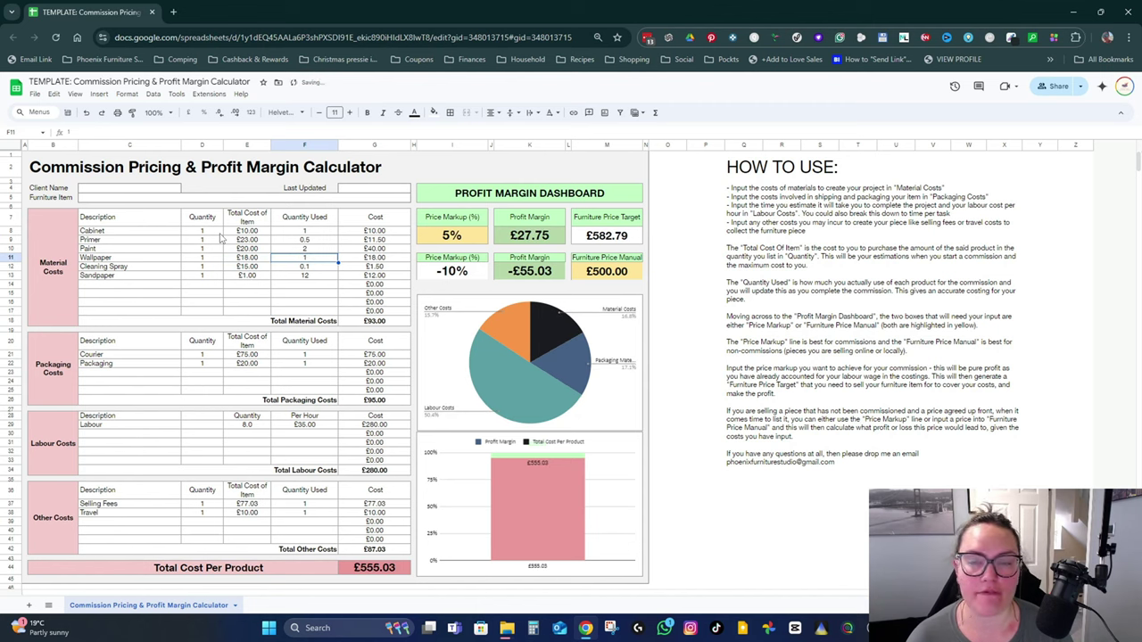
Add Varnish with a quantity of 1 below Sandpaper in the material costs
{"action": "key", "text": "Down"}
{"action": "key", "text": "Down"}
{"action": "key", "text": "Down"}
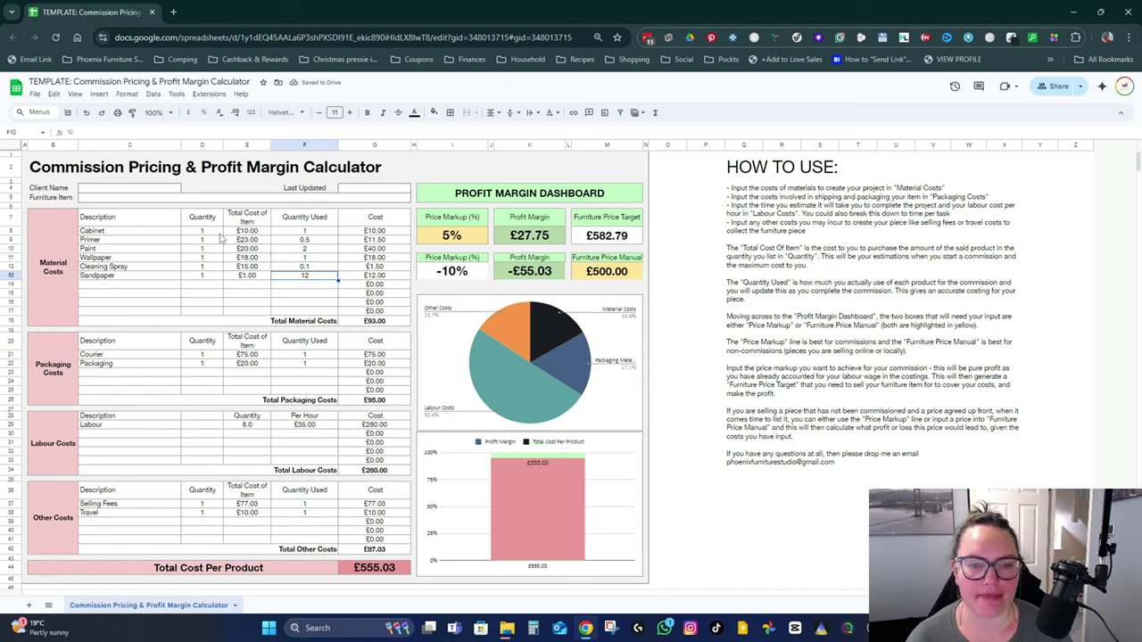
{"action": "key", "text": "Left"}
{"action": "key", "text": "Left"}
{"action": "key", "text": "Left"}
{"action": "type", "text": "Varnish"}
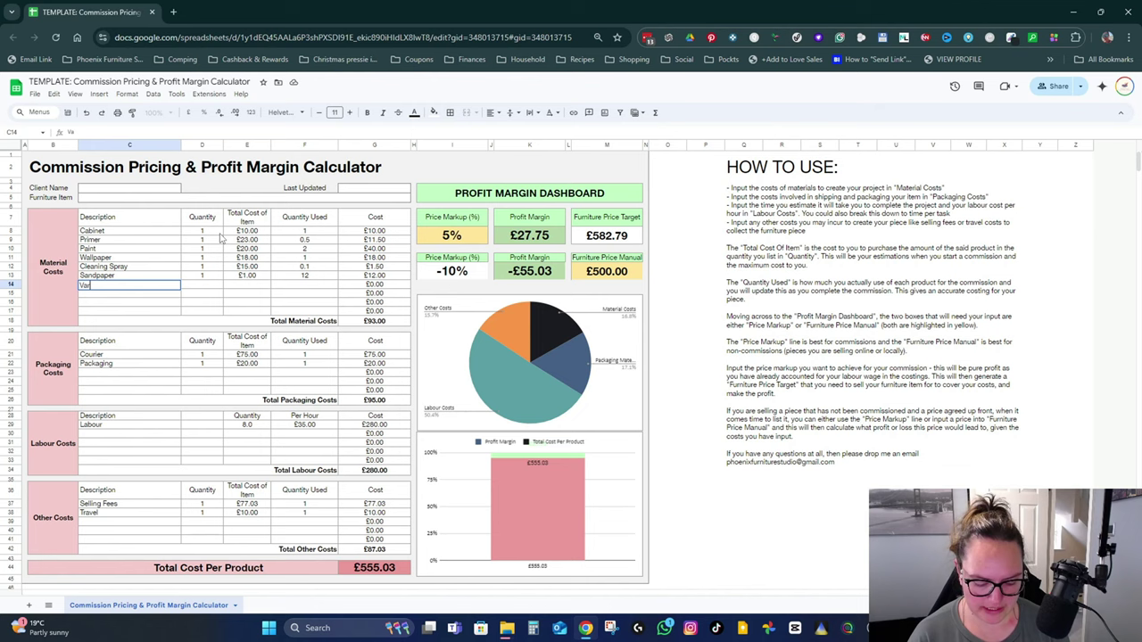
{"action": "key", "text": "Tab"}
{"action": "type", "text": "1"}
{"action": "key", "text": "Tab"}
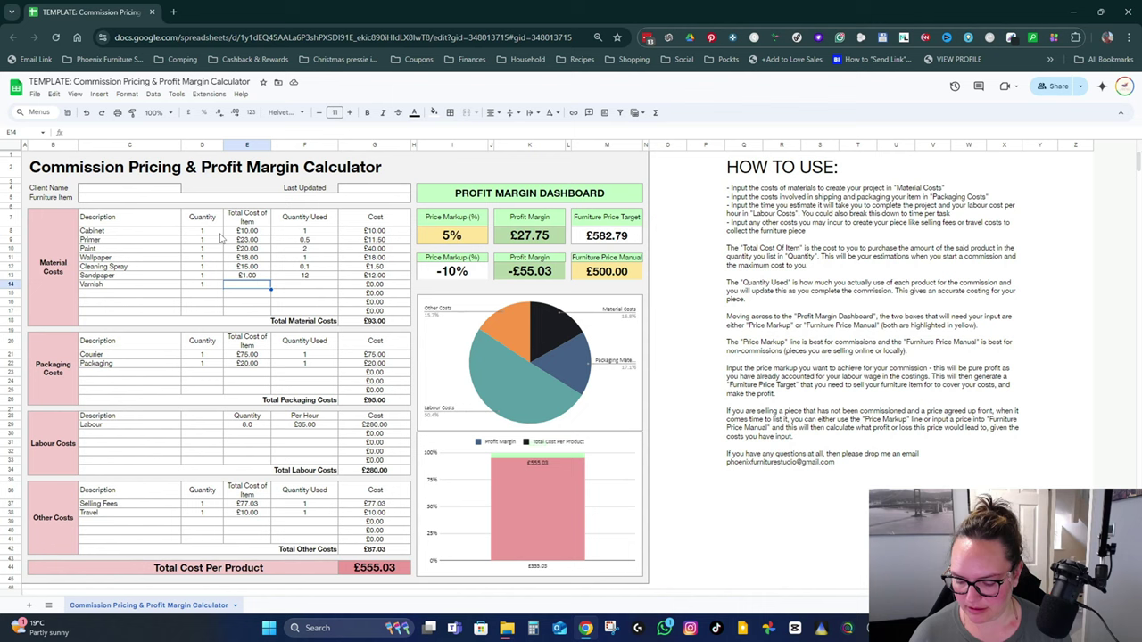
Set the Varnish's total cost of item to £18 and its quantity used to 0.5
{"action": "type", "text": "18"}
{"action": "key", "text": "Tab"}
{"action": "type", "text": "0.5"}
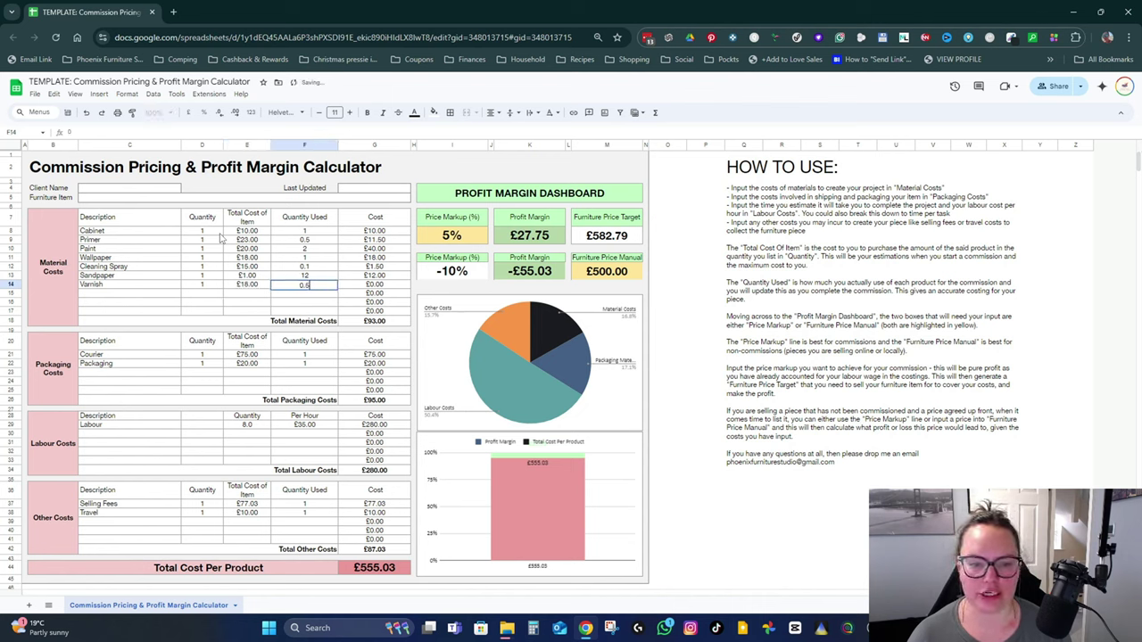
{"action": "key", "text": "Return"}
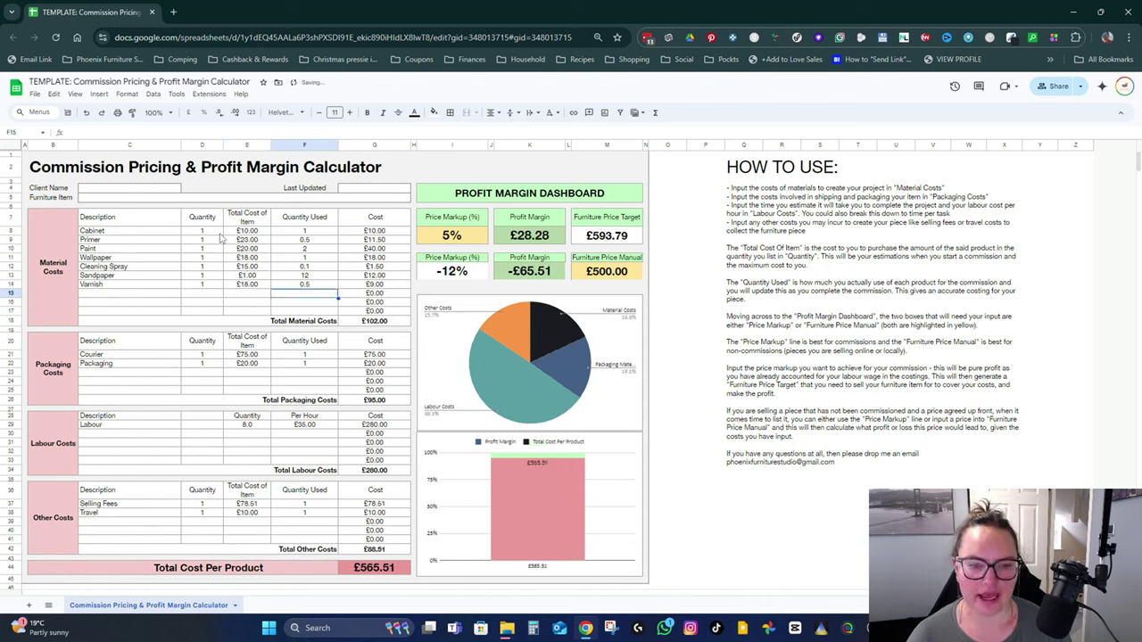
{"action": "key", "text": "Left"}
{"action": "key", "text": "Left"}
{"action": "key", "text": "Left"}
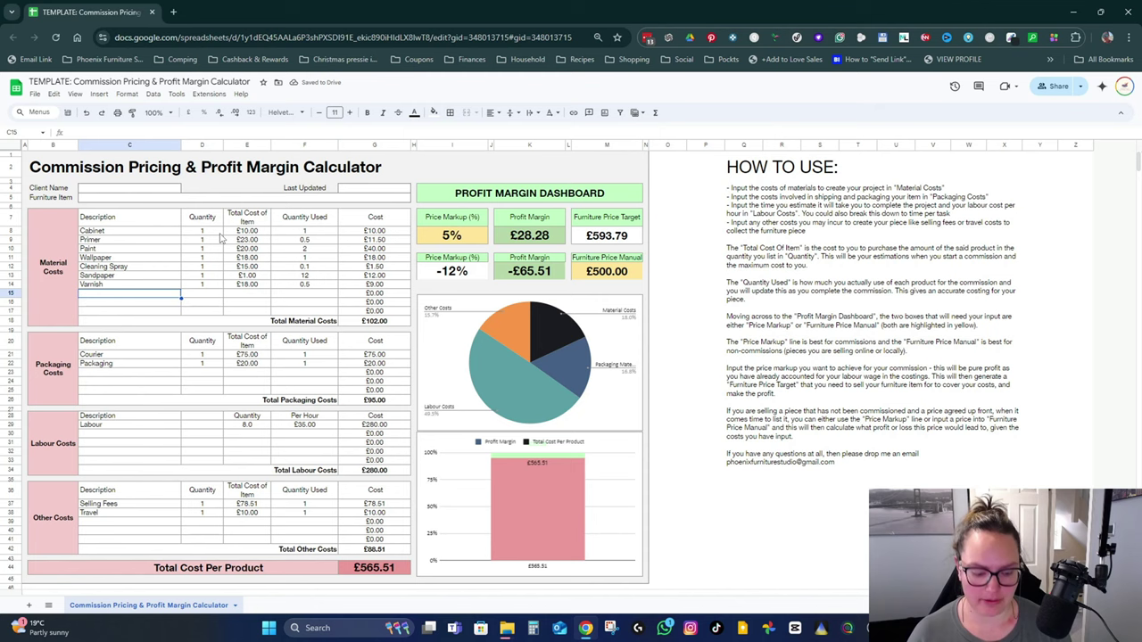
Add Wax below Varnish in the material costs with quantity 1, total cost of item £22 and quantity used 0.1
{"action": "type", "text": "Wax"}
{"action": "key", "text": "Tab"}
{"action": "type", "text": "1"}
{"action": "key", "text": "Tab"}
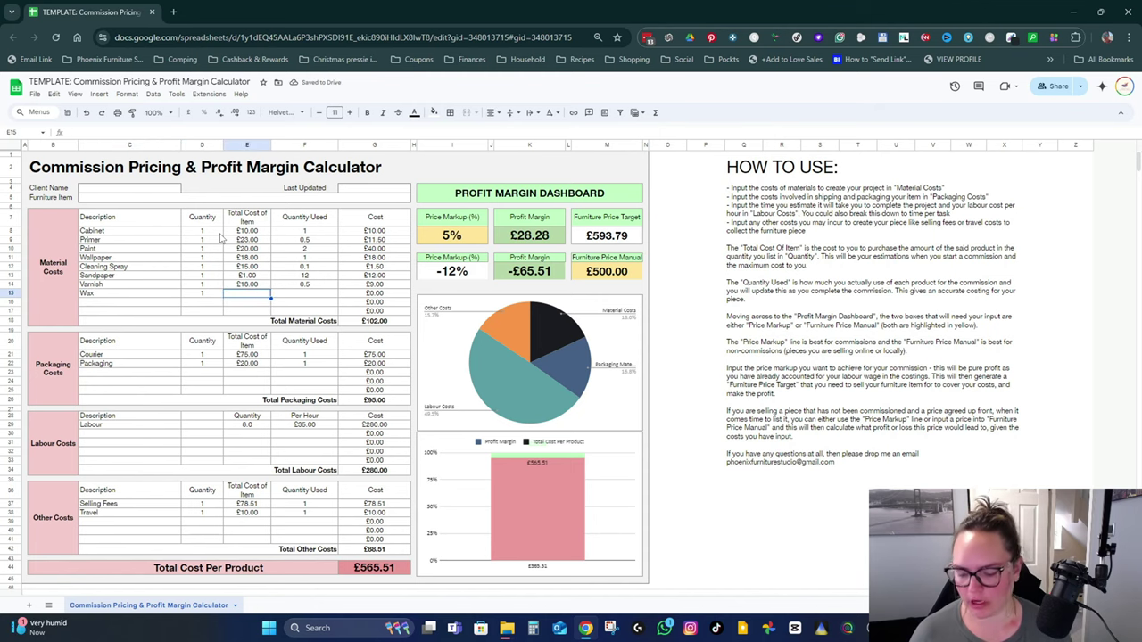
{"action": "type", "text": "220"}
{"action": "key", "text": "Tab"}
{"action": "key", "text": "Left"}
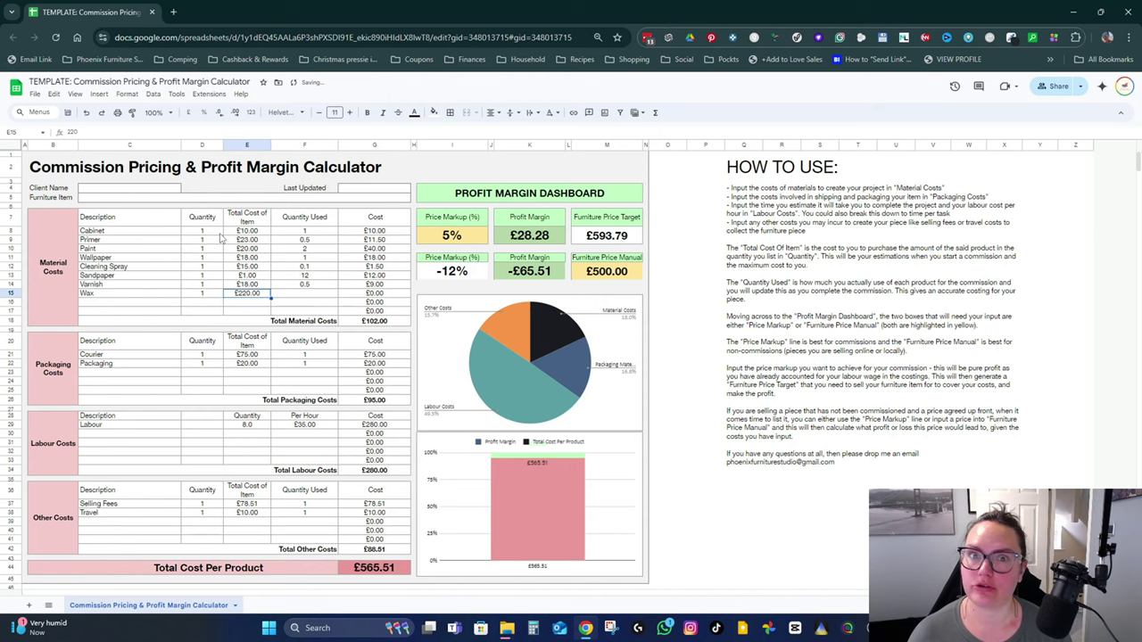
{"action": "type", "text": "22"}
{"action": "key", "text": "Tab"}
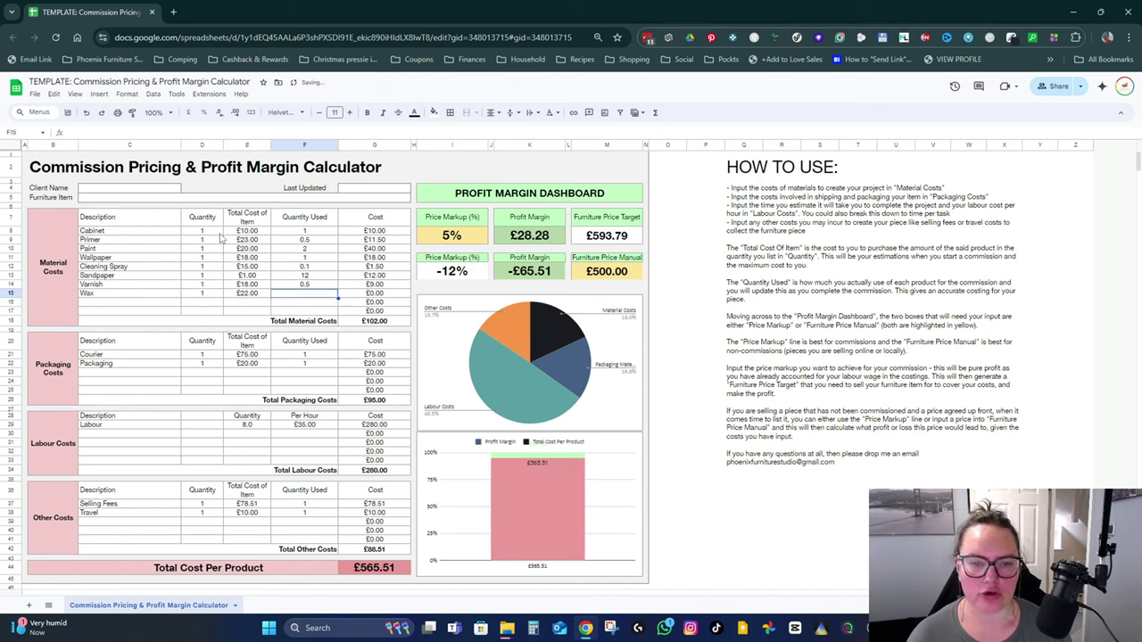
{"action": "type", "text": "0.1"}
{"action": "key", "text": "Return"}
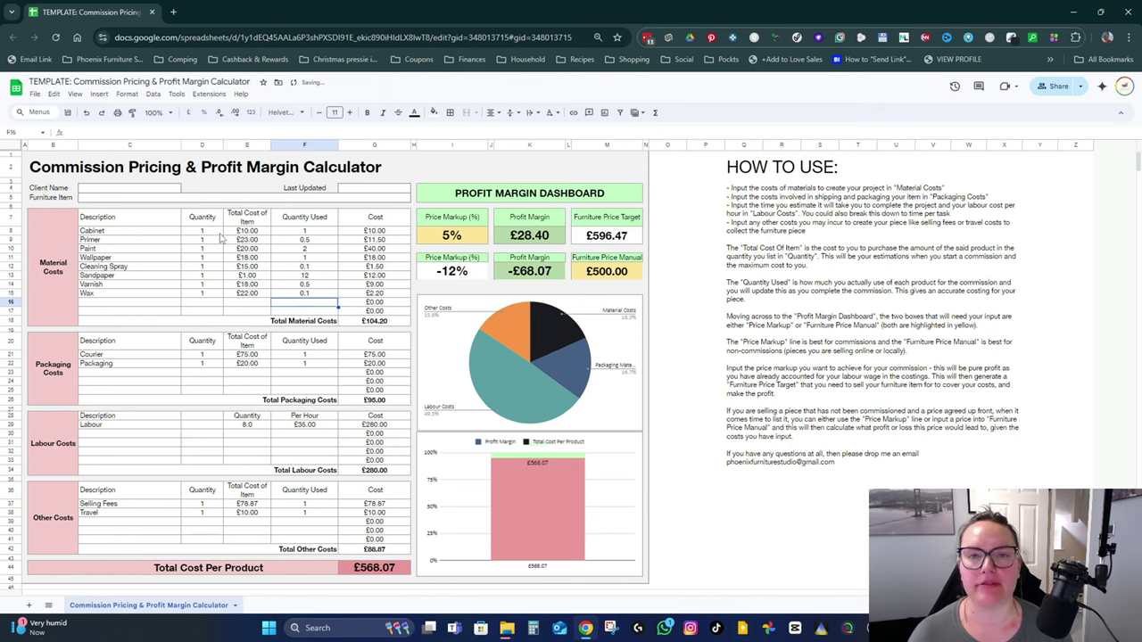
Add Door handles below Wax in the material costs with quantity 1, total cost of item £5 and quantity used 5
{"action": "key", "text": "Left"}
{"action": "key", "text": "Left"}
{"action": "key", "text": "Left"}
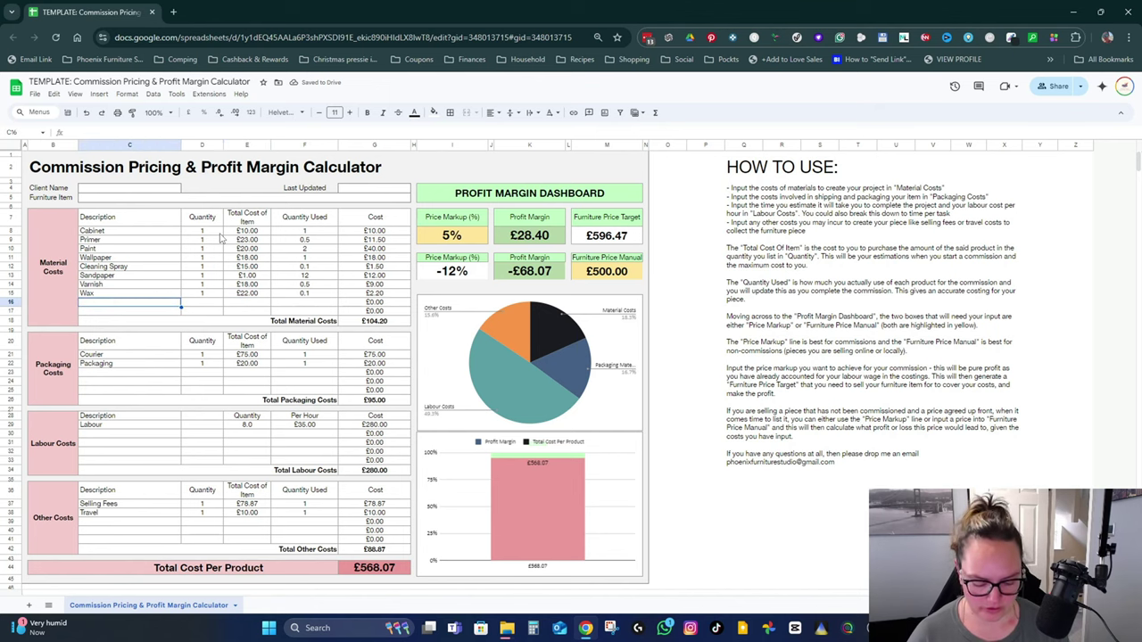
{"action": "type", "text": "Door handles"}
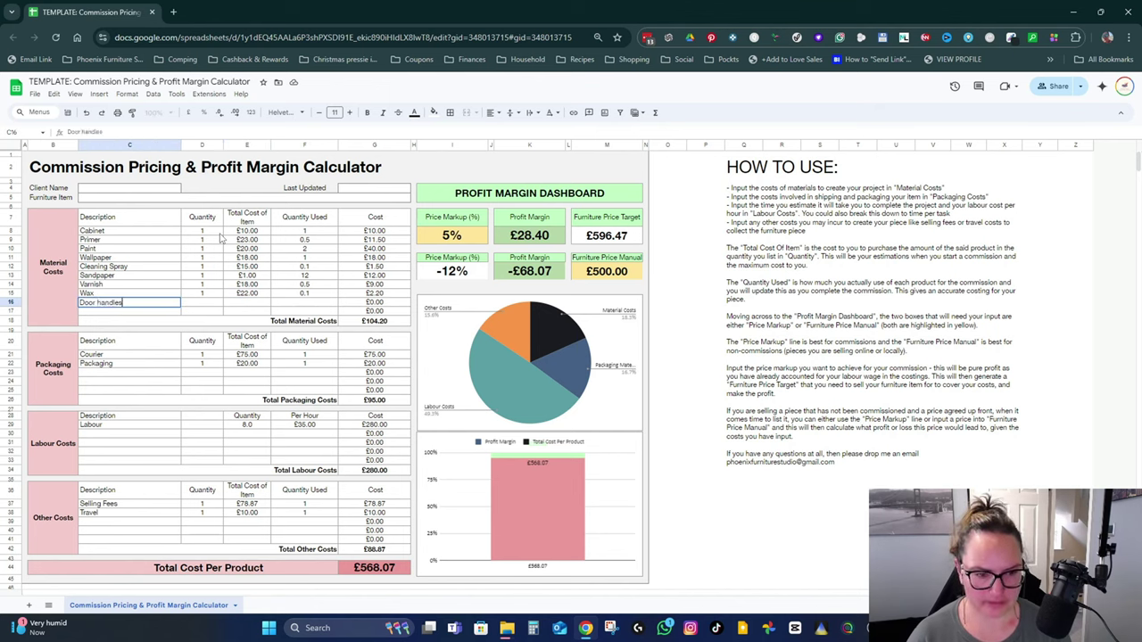
{"action": "key", "text": "Tab"}
{"action": "type", "text": "1"}
{"action": "key", "text": "Tab"}
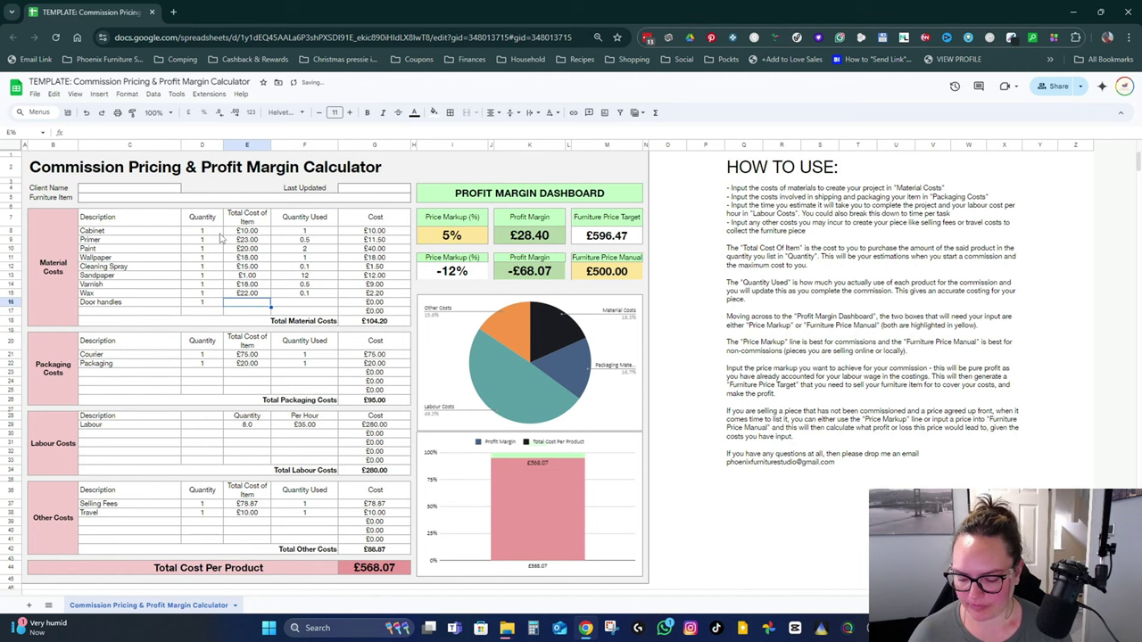
{"action": "type", "text": "5"}
{"action": "key", "text": "Tab"}
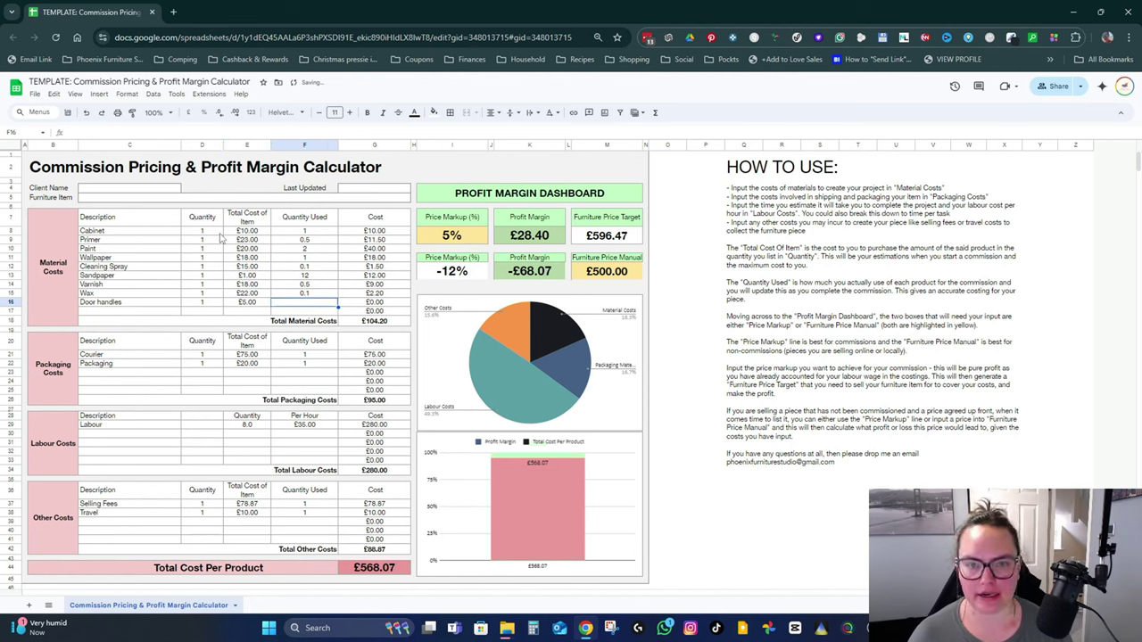
{"action": "type", "text": "5"}
{"action": "key", "text": "Return"}
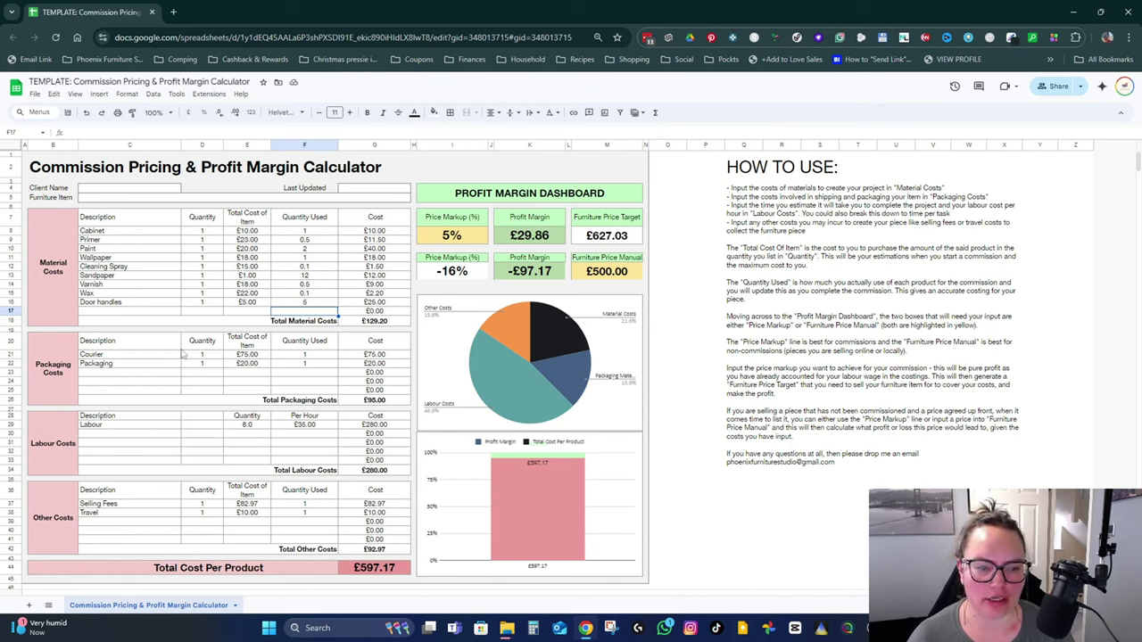
Try a quantity used of 2 for the Courier in the packaging costs and set it back to 1
{"action": "left_click", "coordinate": [327, 353]}
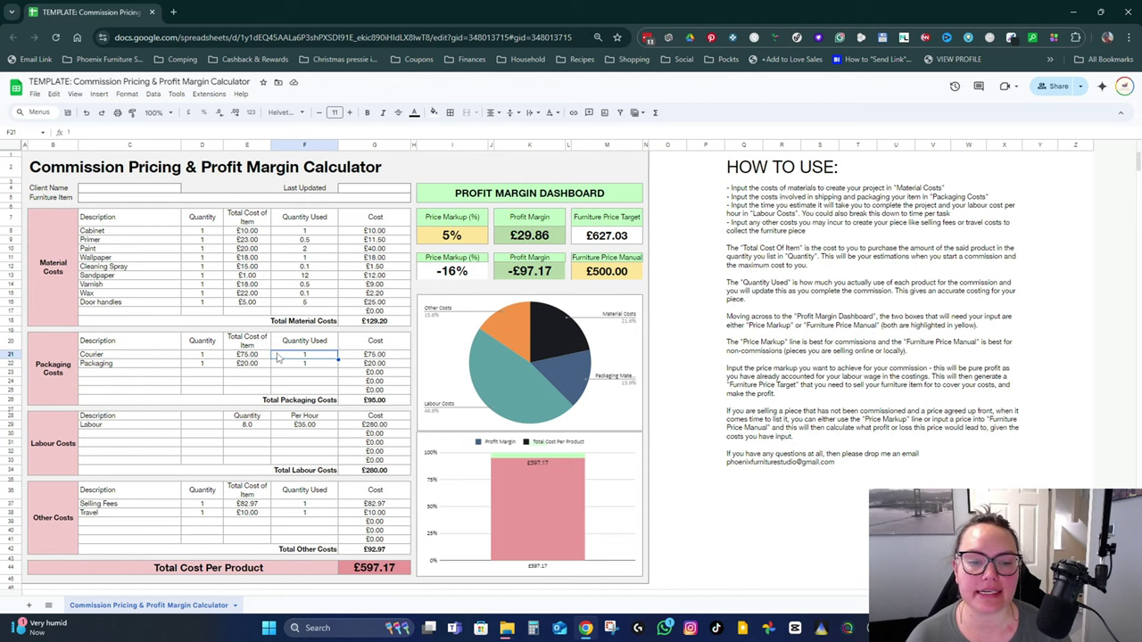
{"action": "type", "text": "2"}
{"action": "key", "text": "Return"}
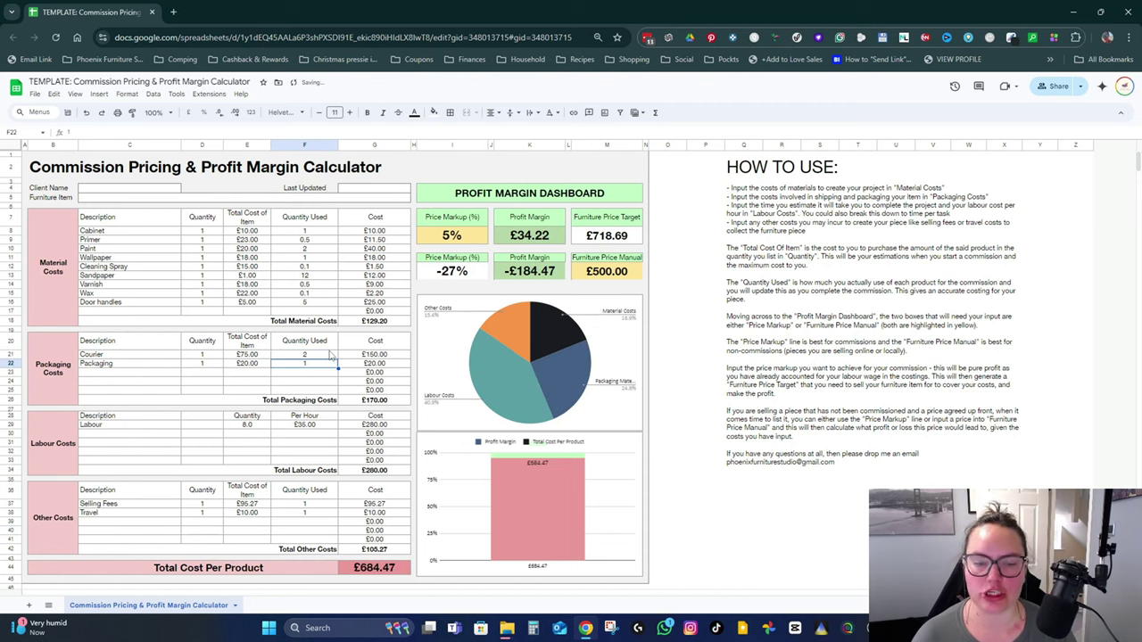
{"action": "left_click", "coordinate": [317, 354]}
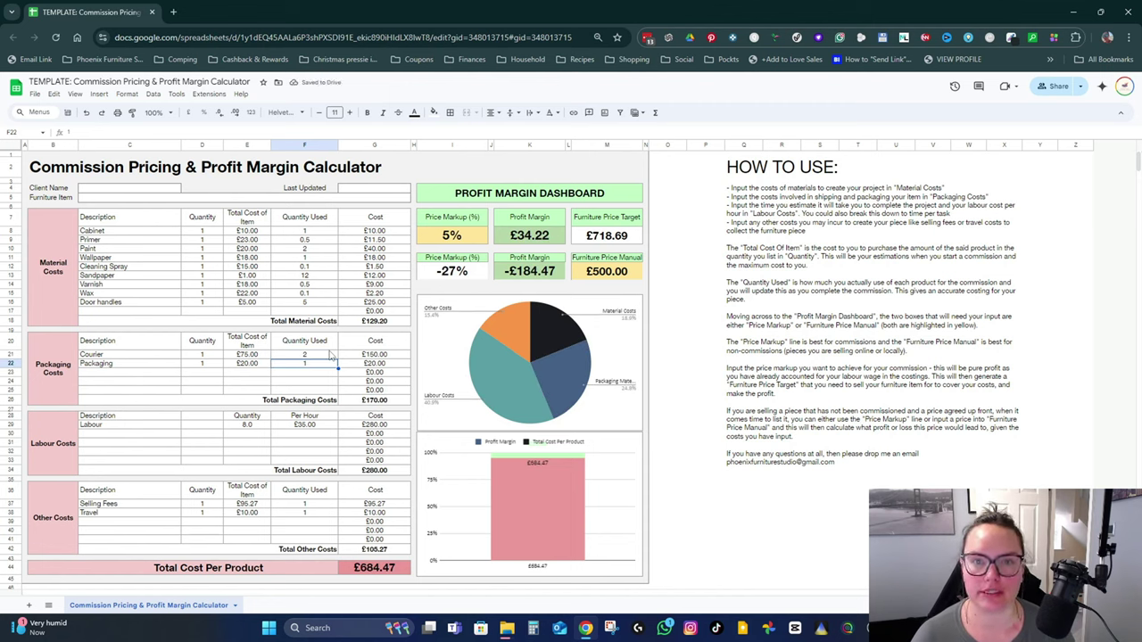
{"action": "type", "text": "1"}
{"action": "key", "text": "Return"}
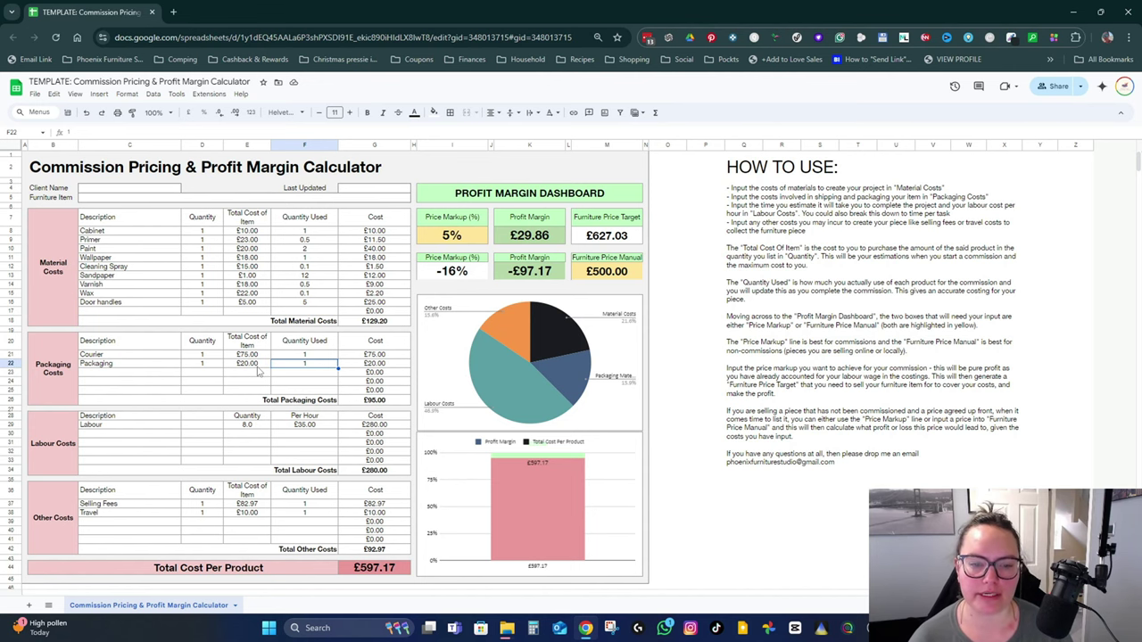
Examine the labour quantity, hourly rate and cost, plus the Selling Fees formula and Travel entry in the other costs
{"action": "scroll", "coordinate": [259, 373], "scroll_direction": "down", "scroll_amount": 3}
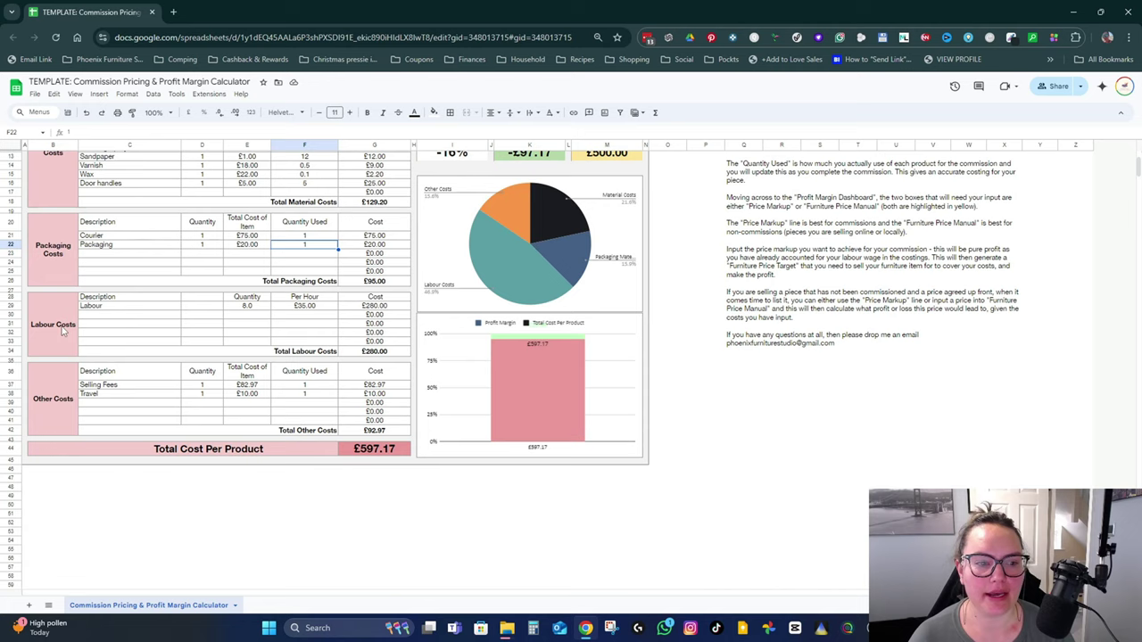
{"action": "left_click", "coordinate": [257, 306]}
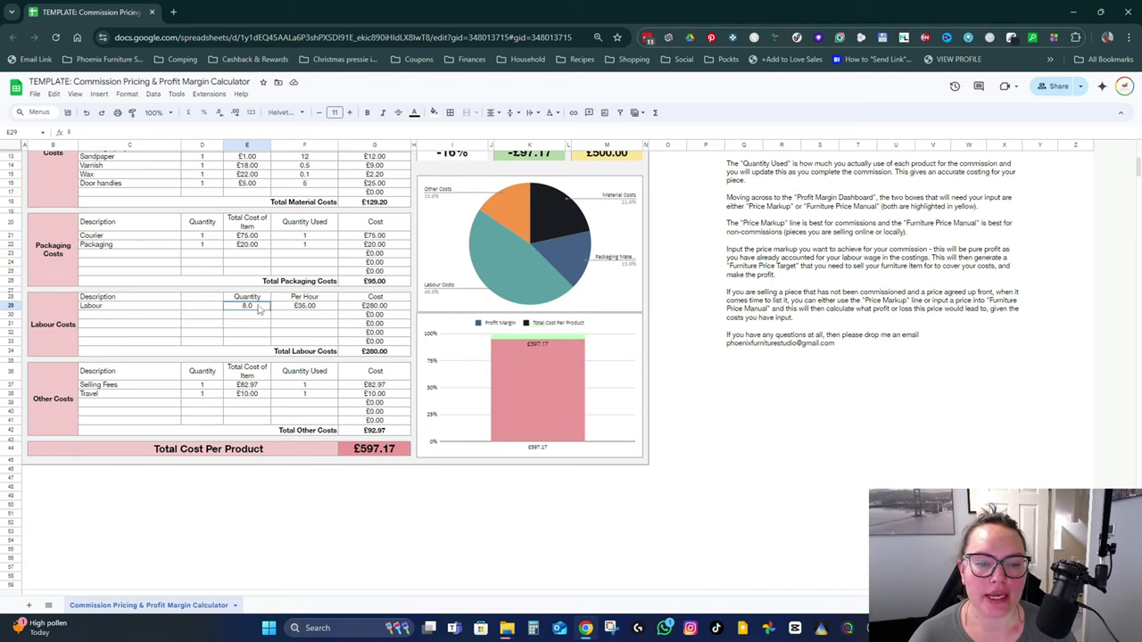
{"action": "left_click", "coordinate": [305, 308]}
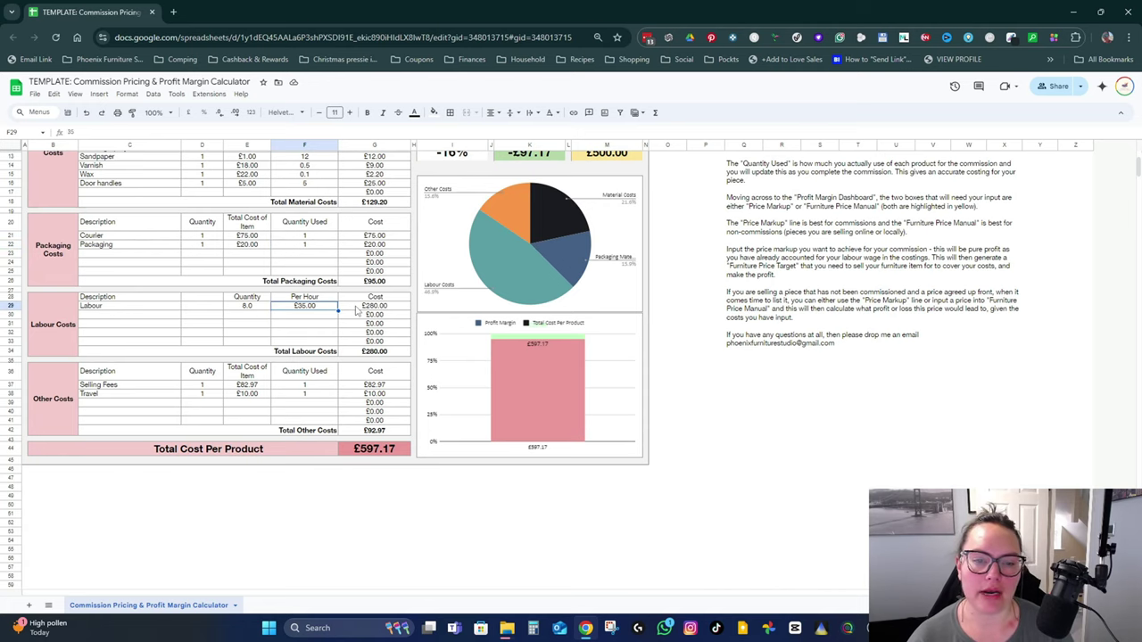
{"action": "scroll", "coordinate": [355, 310], "scroll_direction": "up", "scroll_amount": 2}
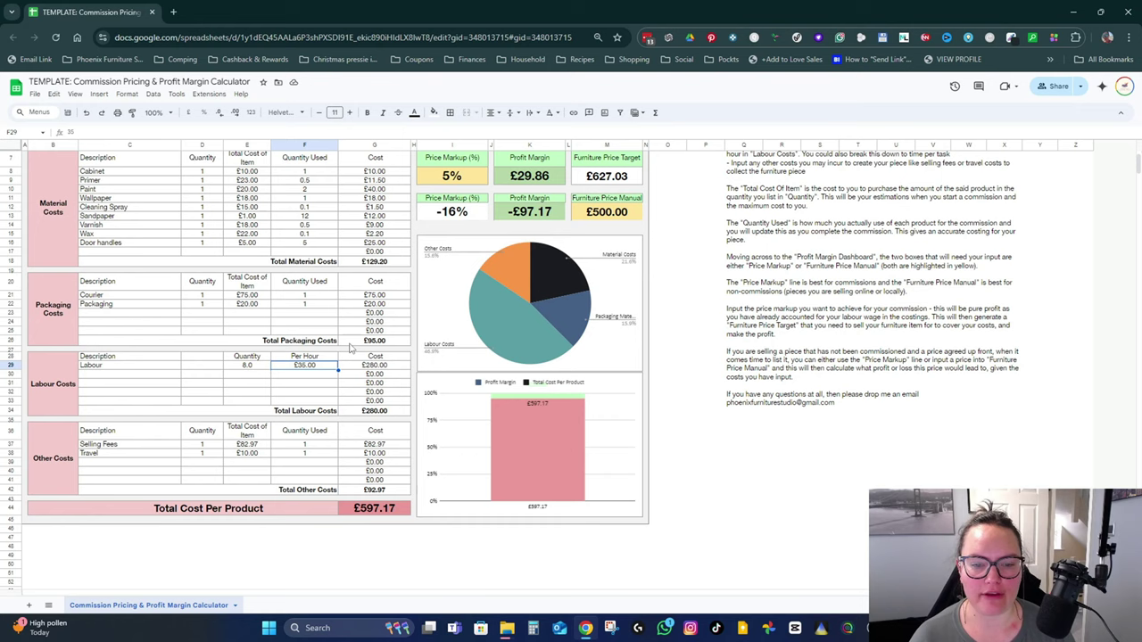
{"action": "left_click", "coordinate": [265, 366]}
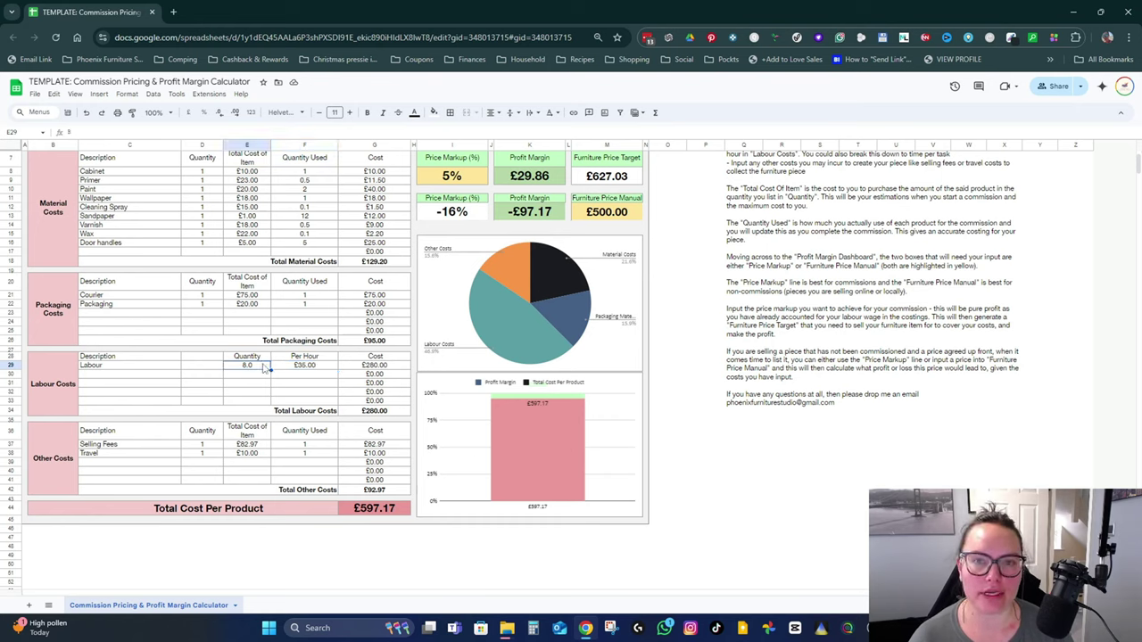
{"action": "left_click", "coordinate": [384, 367]}
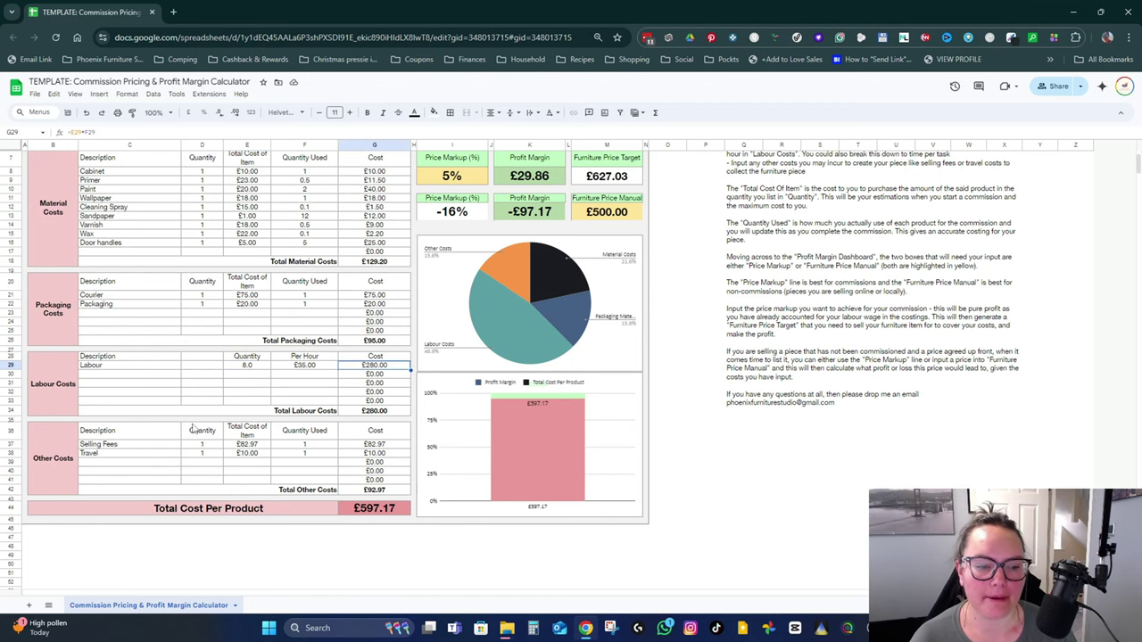
{"action": "scroll", "coordinate": [180, 424], "scroll_direction": "down", "scroll_amount": 3}
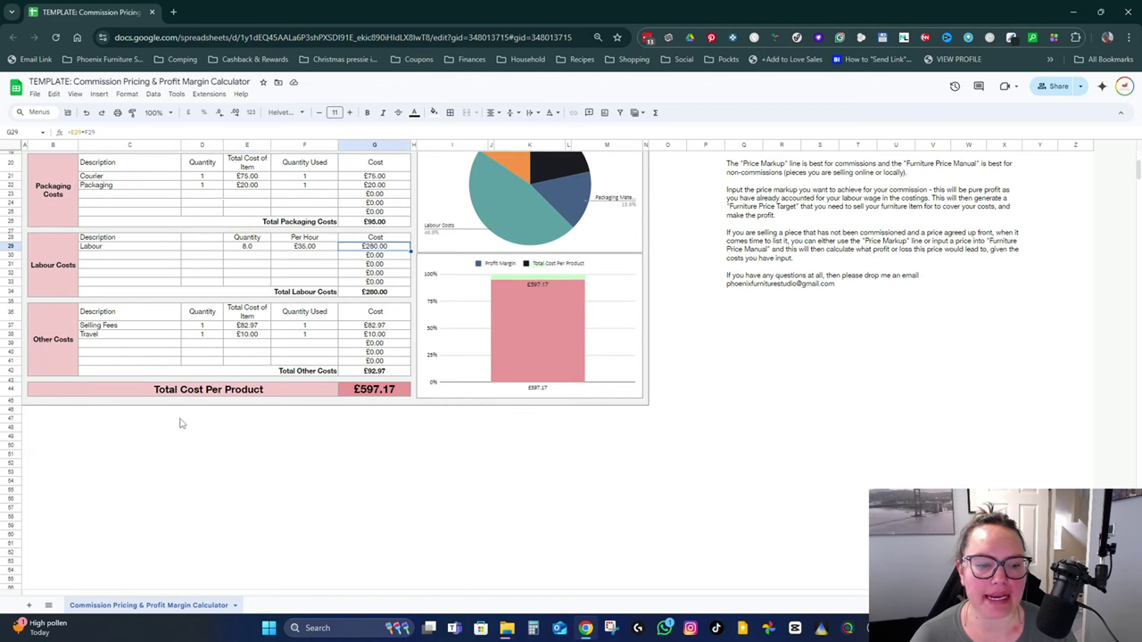
{"action": "left_click", "coordinate": [116, 325]}
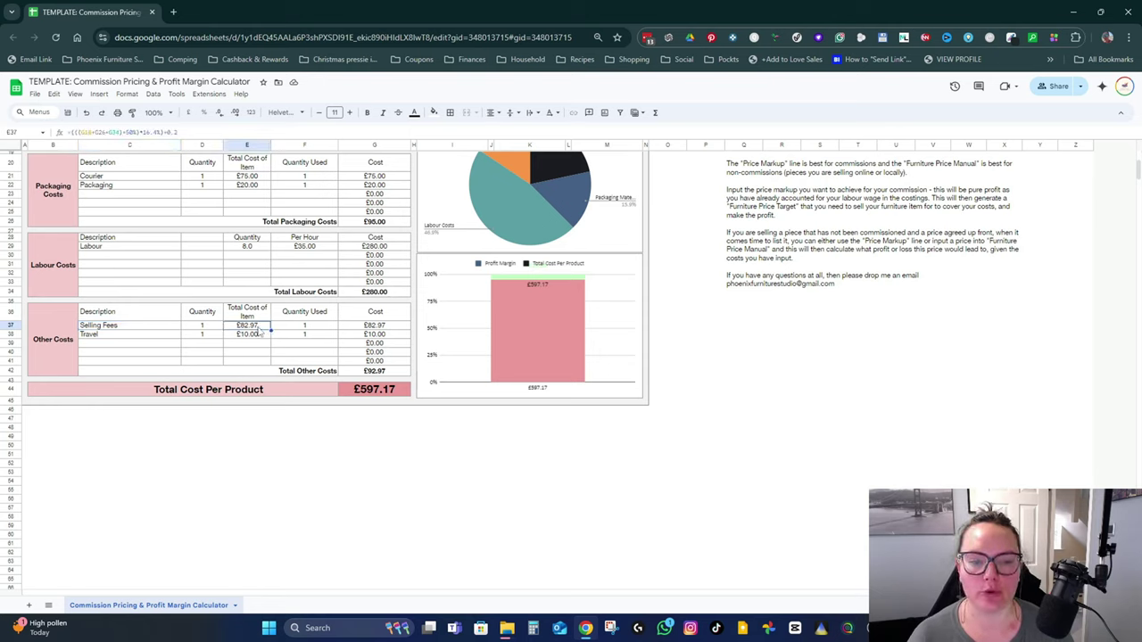
{"action": "left_click", "coordinate": [310, 327]}
{"action": "left_click", "coordinate": [267, 327]}
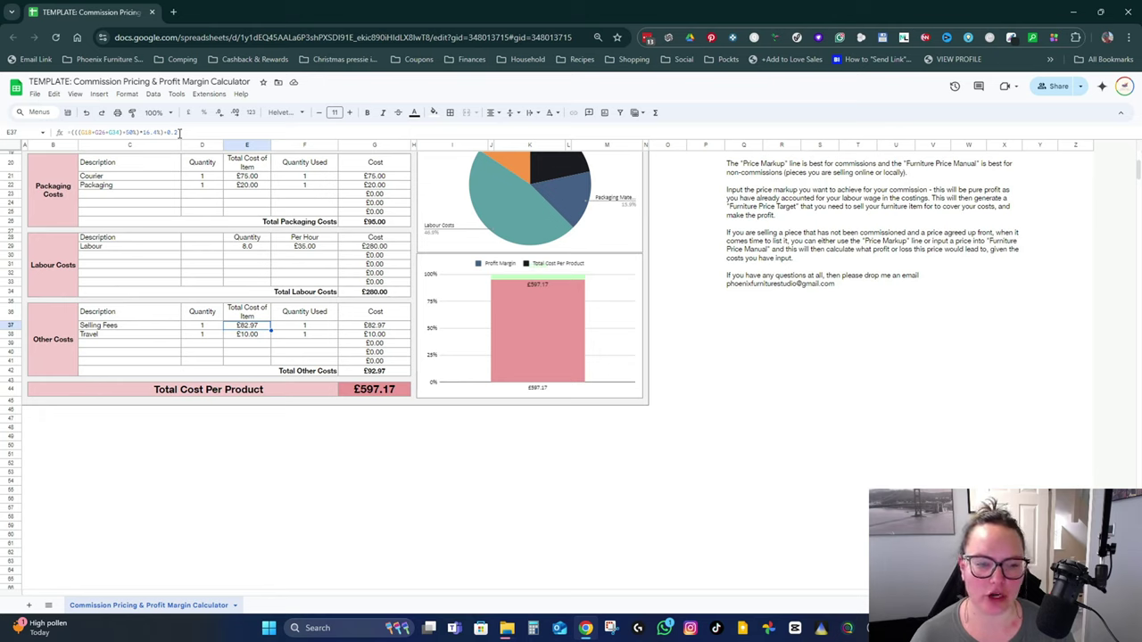
{"action": "left_click", "coordinate": [136, 335]}
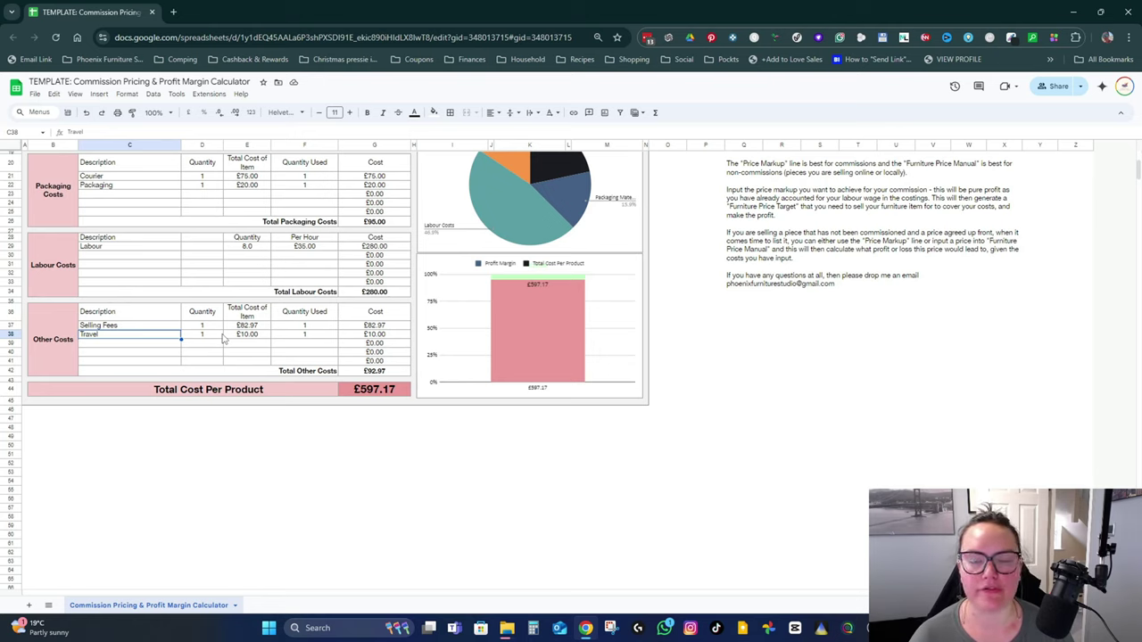
{"action": "left_click", "coordinate": [323, 338]}
Examine both price markup lines, the profit margins, target and manual furniture prices, and the cost chart in the Profit Margin Dashboard
{"action": "scroll", "coordinate": [323, 340], "scroll_direction": "up", "scroll_amount": 5}
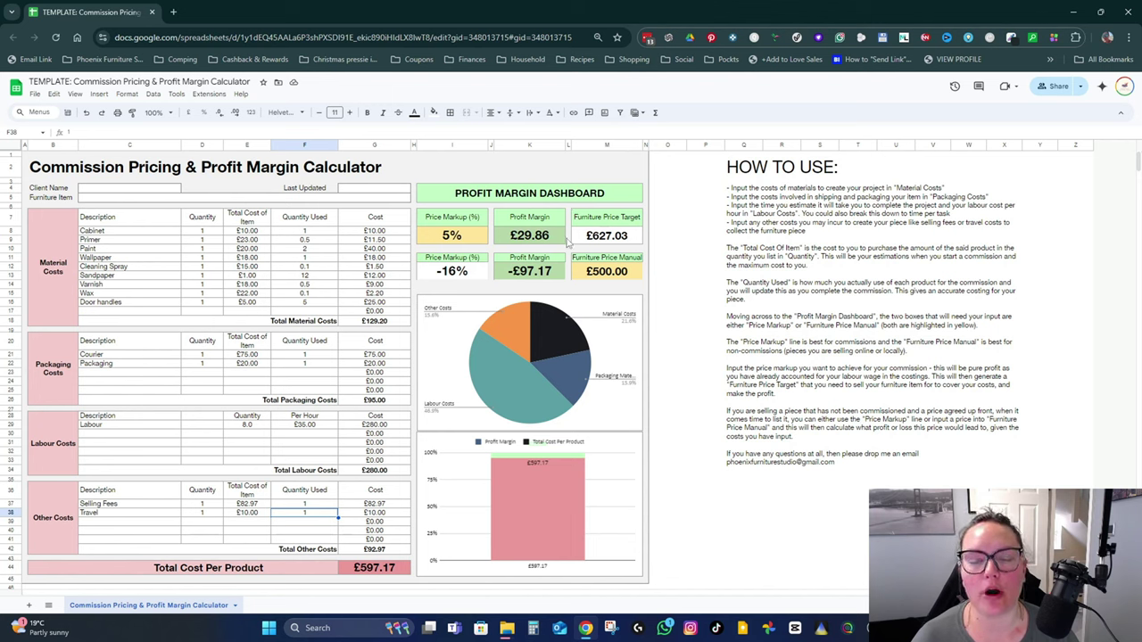
{"action": "left_click", "coordinate": [470, 240]}
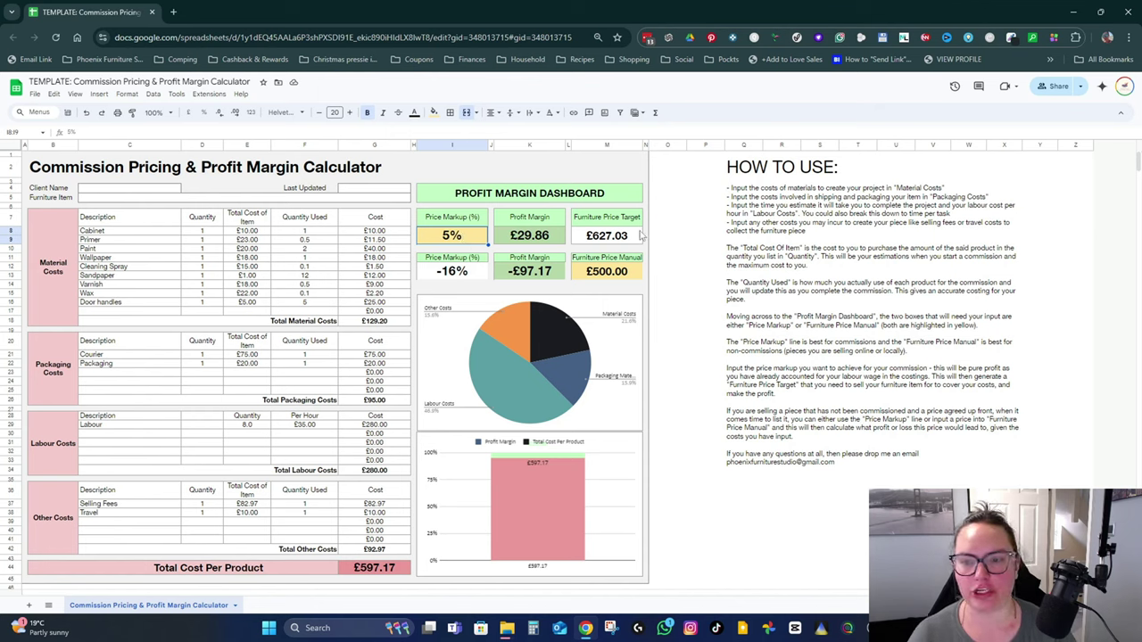
{"action": "left_click", "coordinate": [607, 237]}
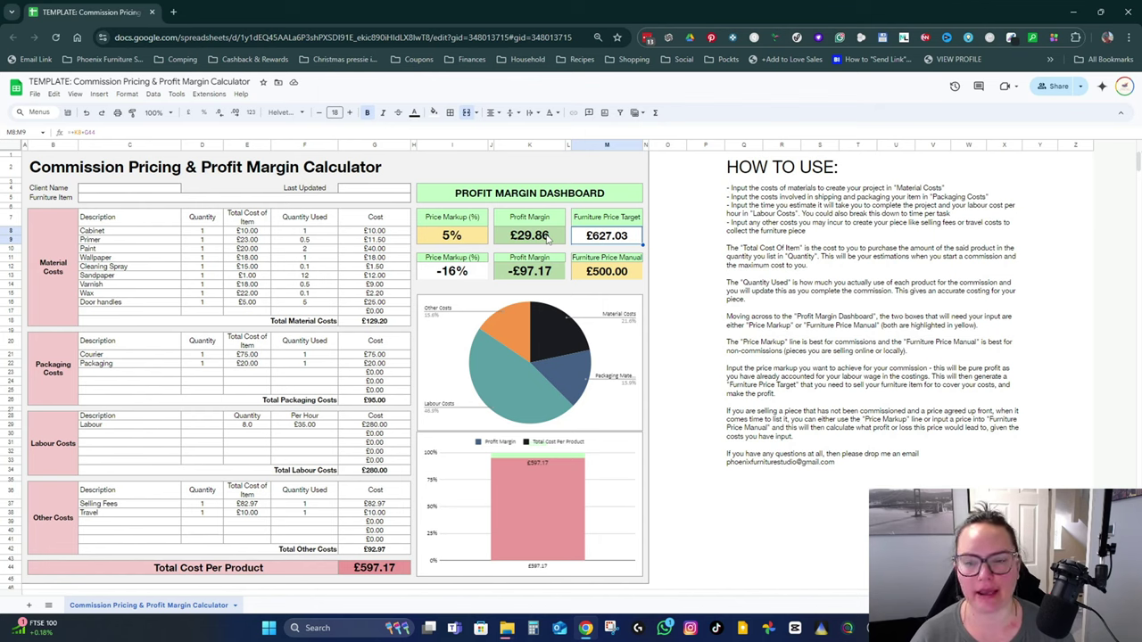
{"action": "left_click", "coordinate": [615, 271]}
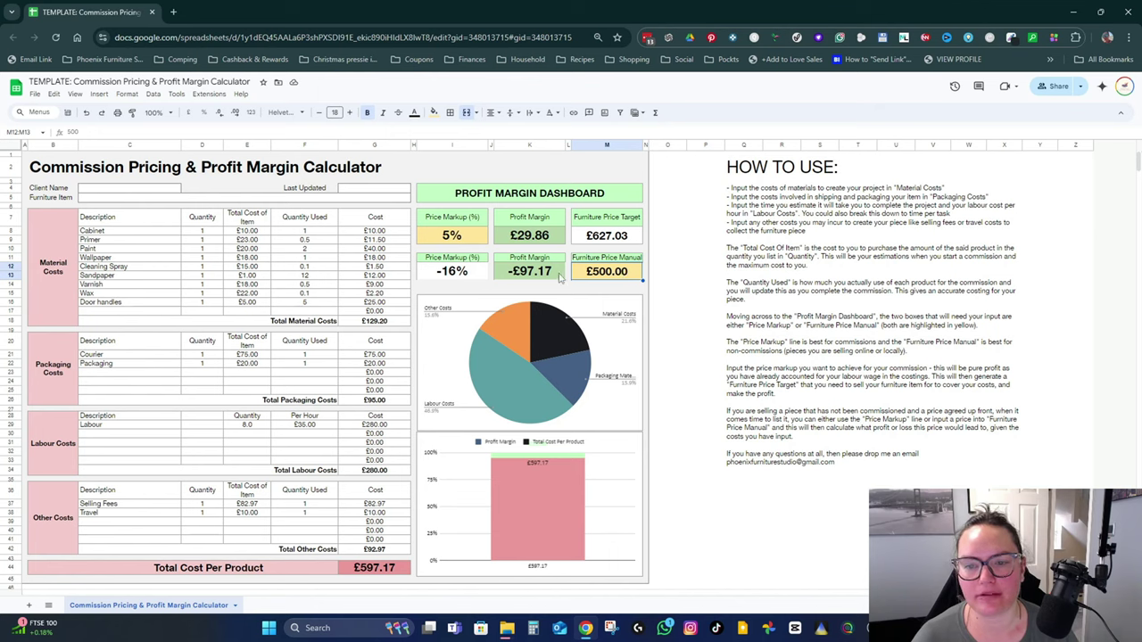
{"action": "left_click", "coordinate": [456, 276]}
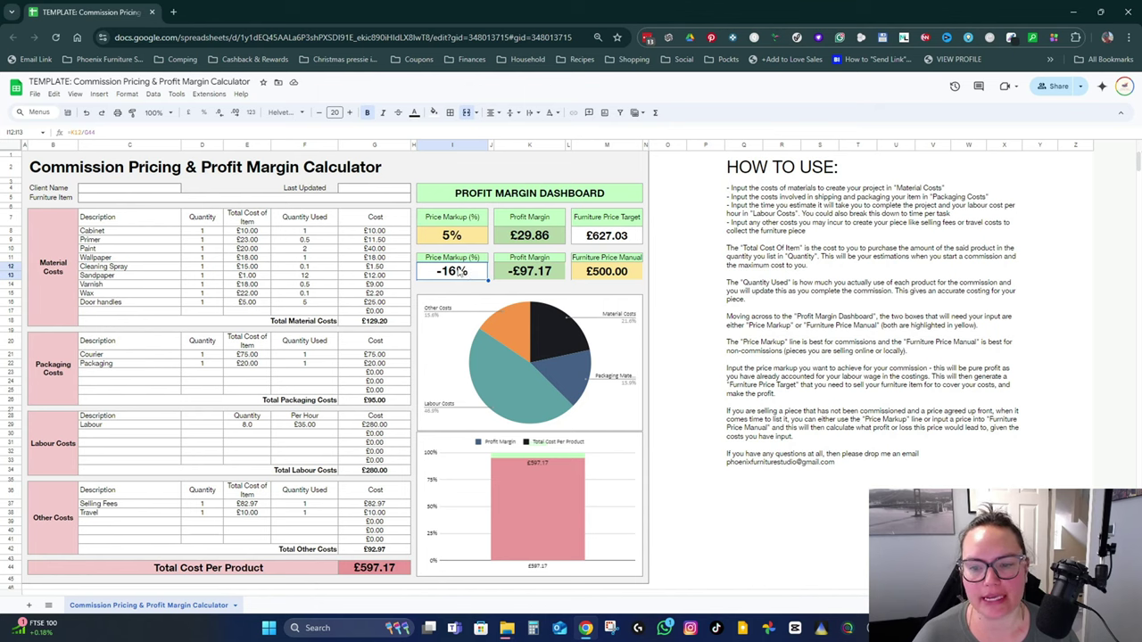
{"action": "key", "text": "Right"}
{"action": "key", "text": "Right"}
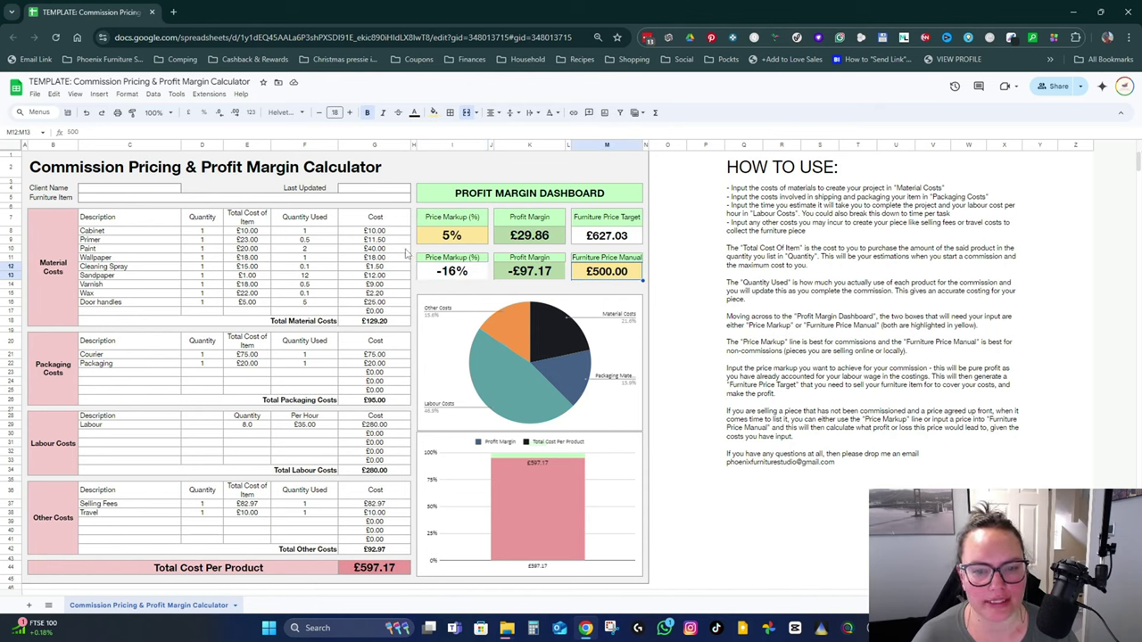
{"action": "left_click", "coordinate": [467, 275]}
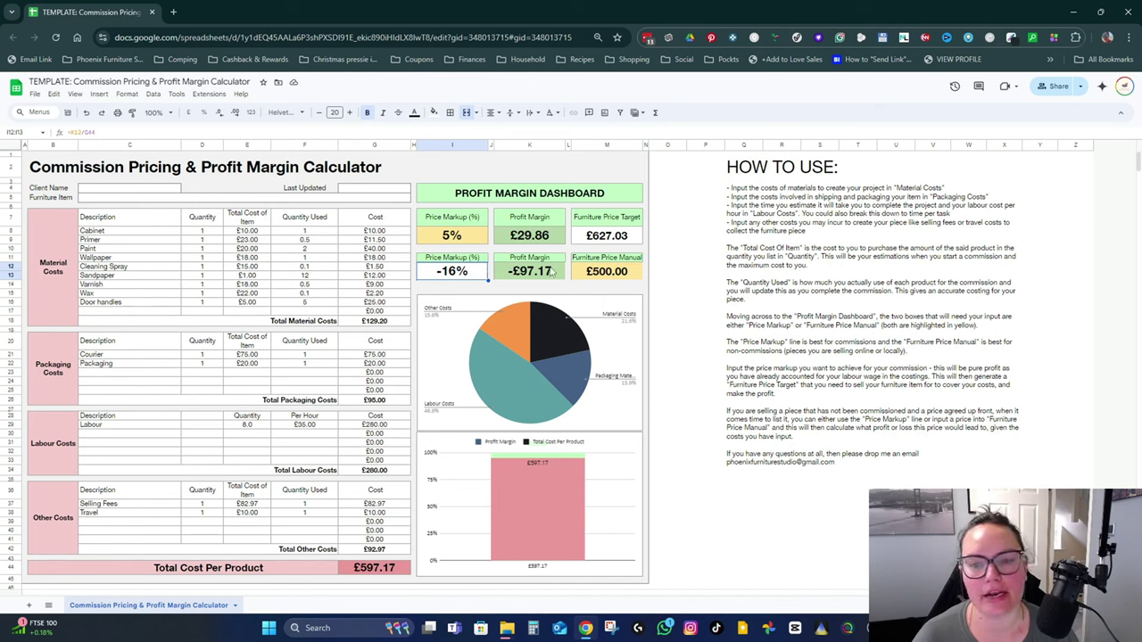
{"action": "left_click", "coordinate": [505, 270]}
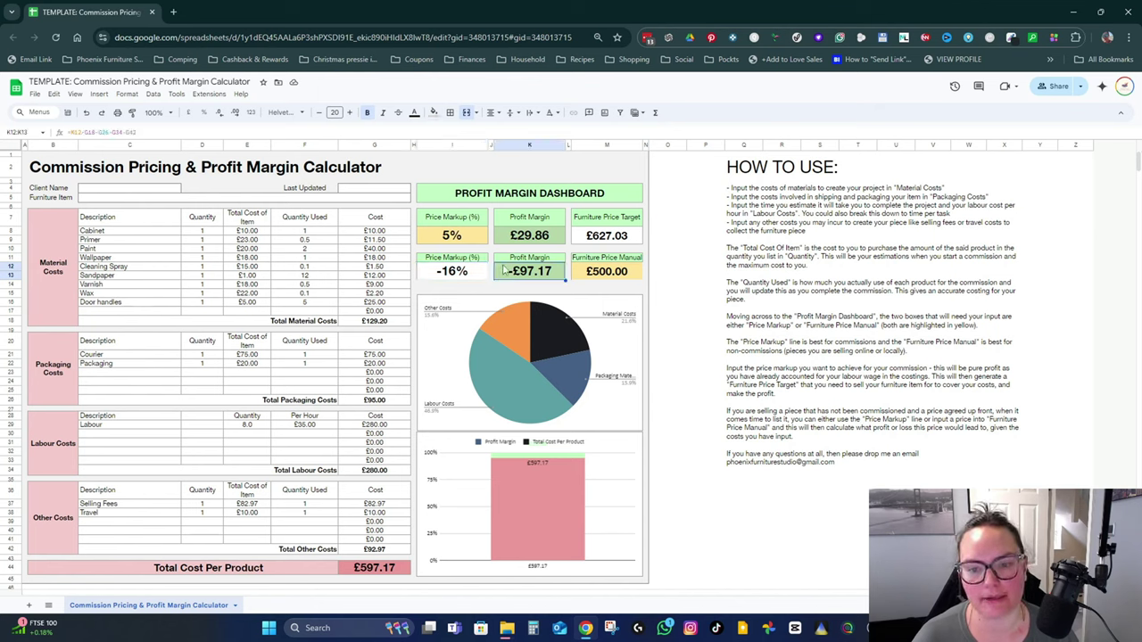
{"action": "left_click", "coordinate": [247, 425]}
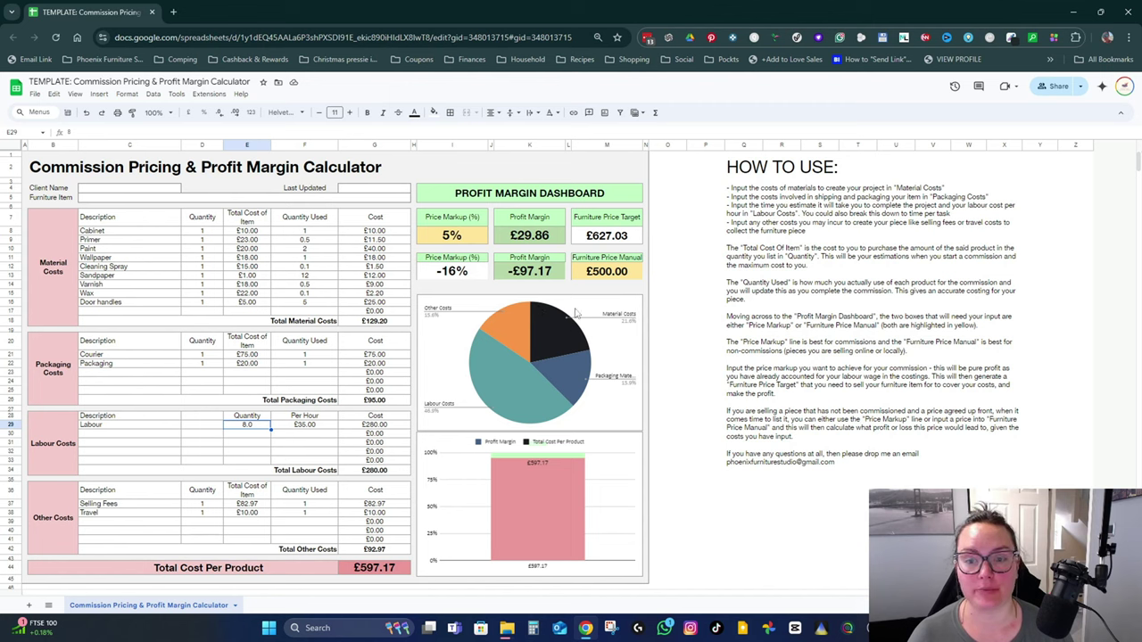
{"action": "left_click", "coordinate": [596, 273]}
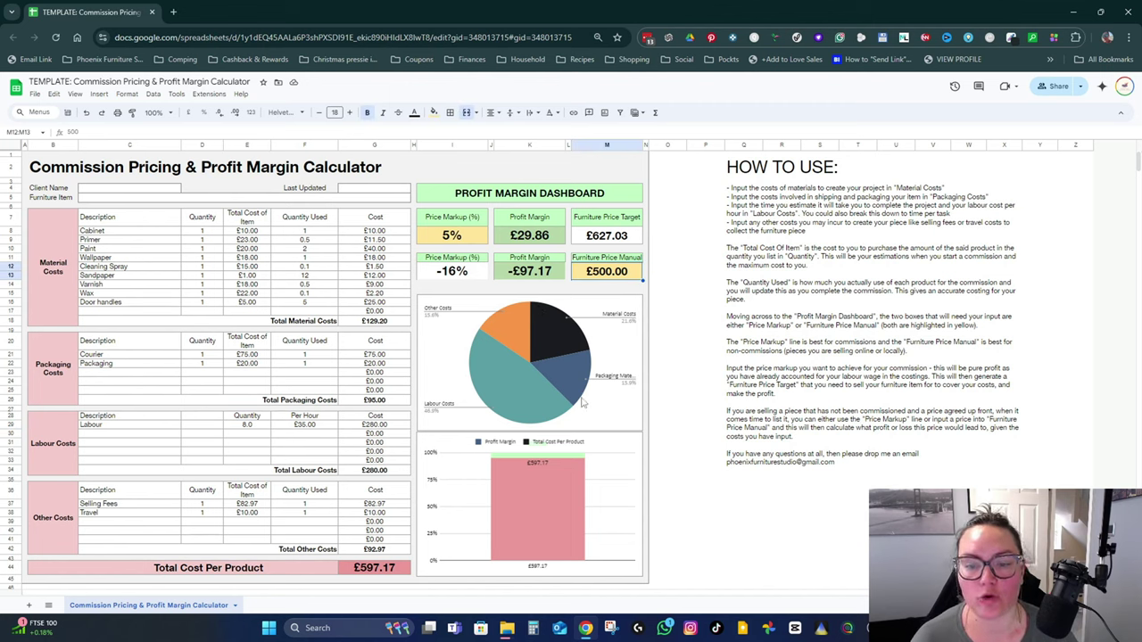
{"action": "left_click", "coordinate": [552, 505]}
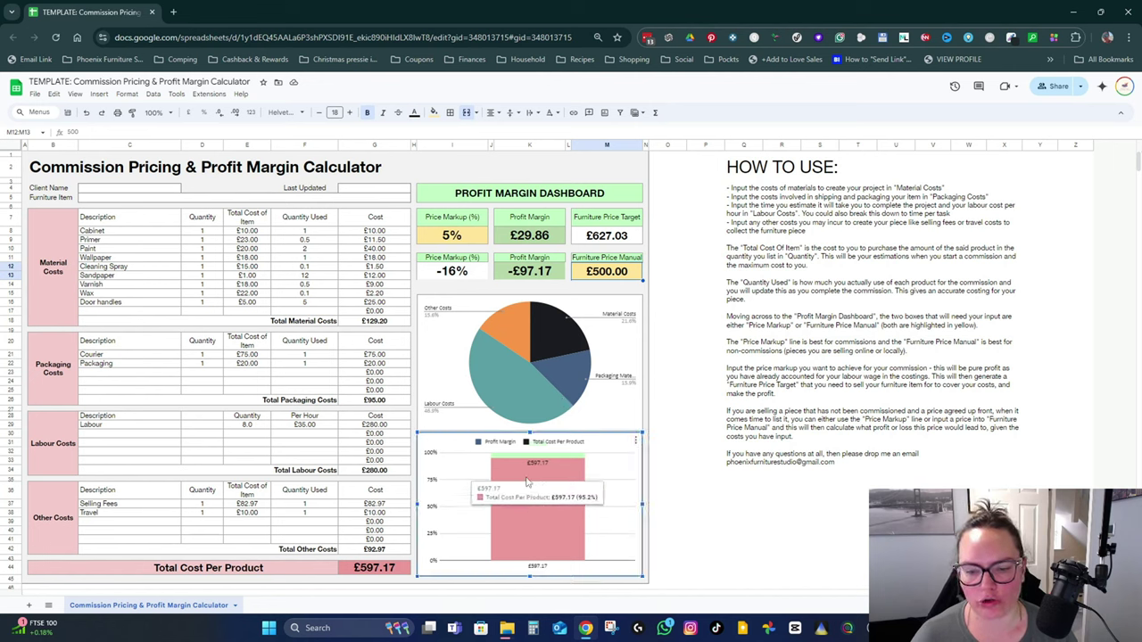
{"action": "mouse_move", "coordinate": [526, 463]}
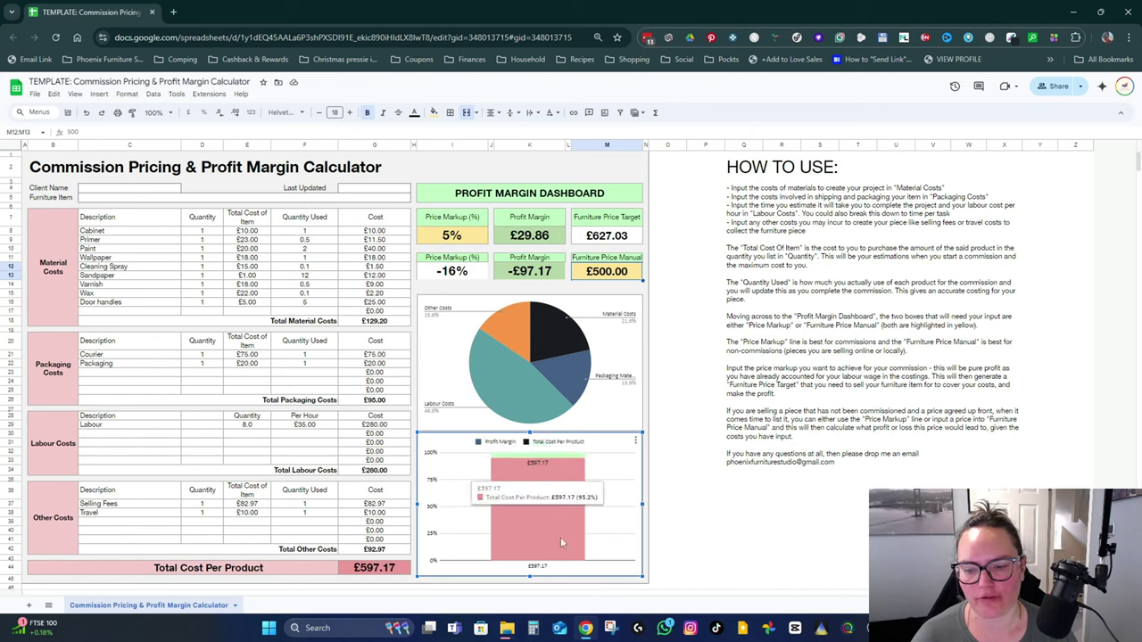